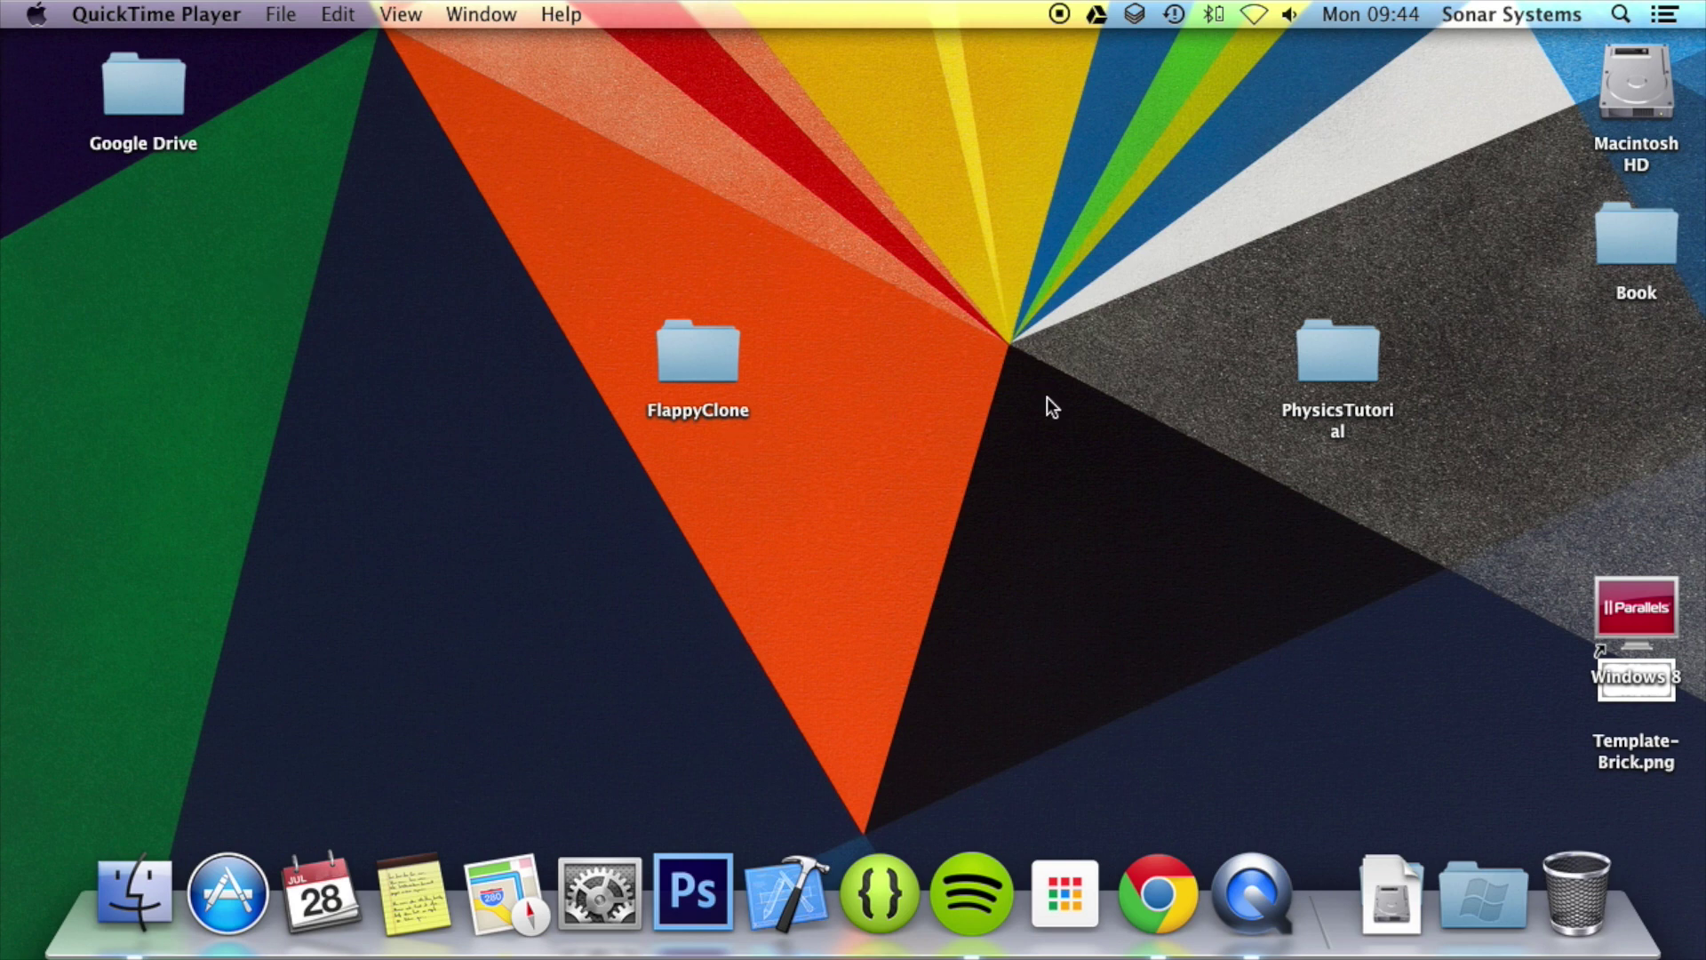
Open PhysicsTutorial.xcodeproj from PhysicsTutorial/proj.ios_mac in Xcode
{"action": "double_click", "coordinate": [1352, 349]}
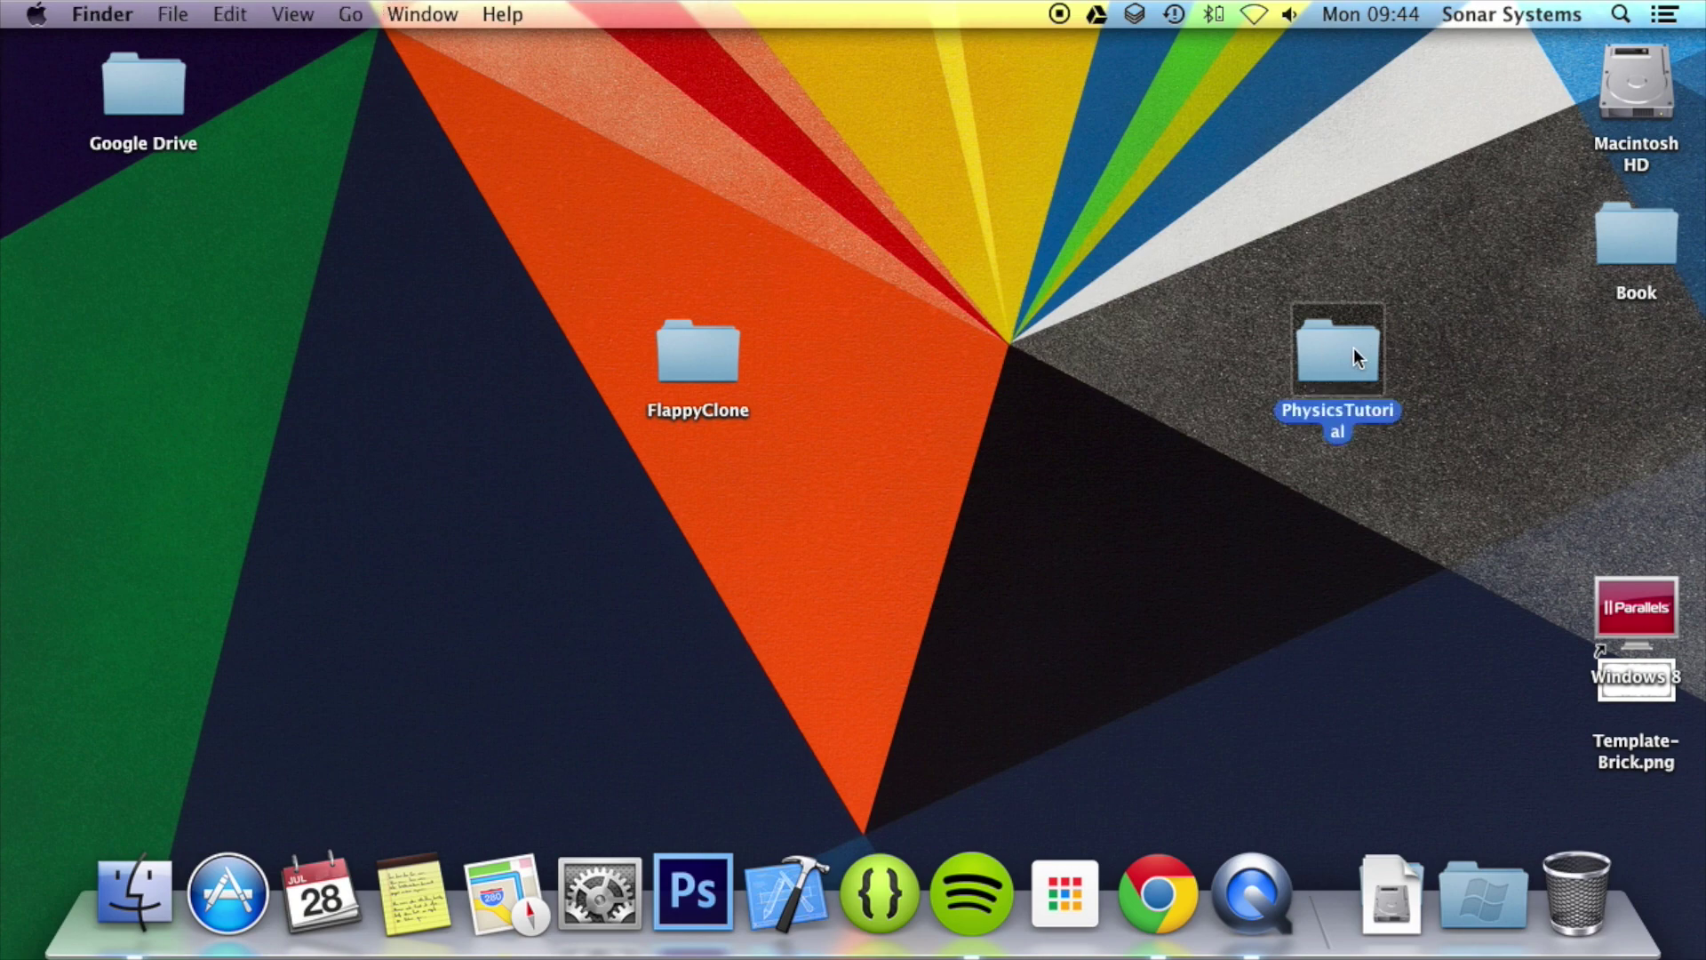
{"action": "left_click", "coordinate": [866, 211]}
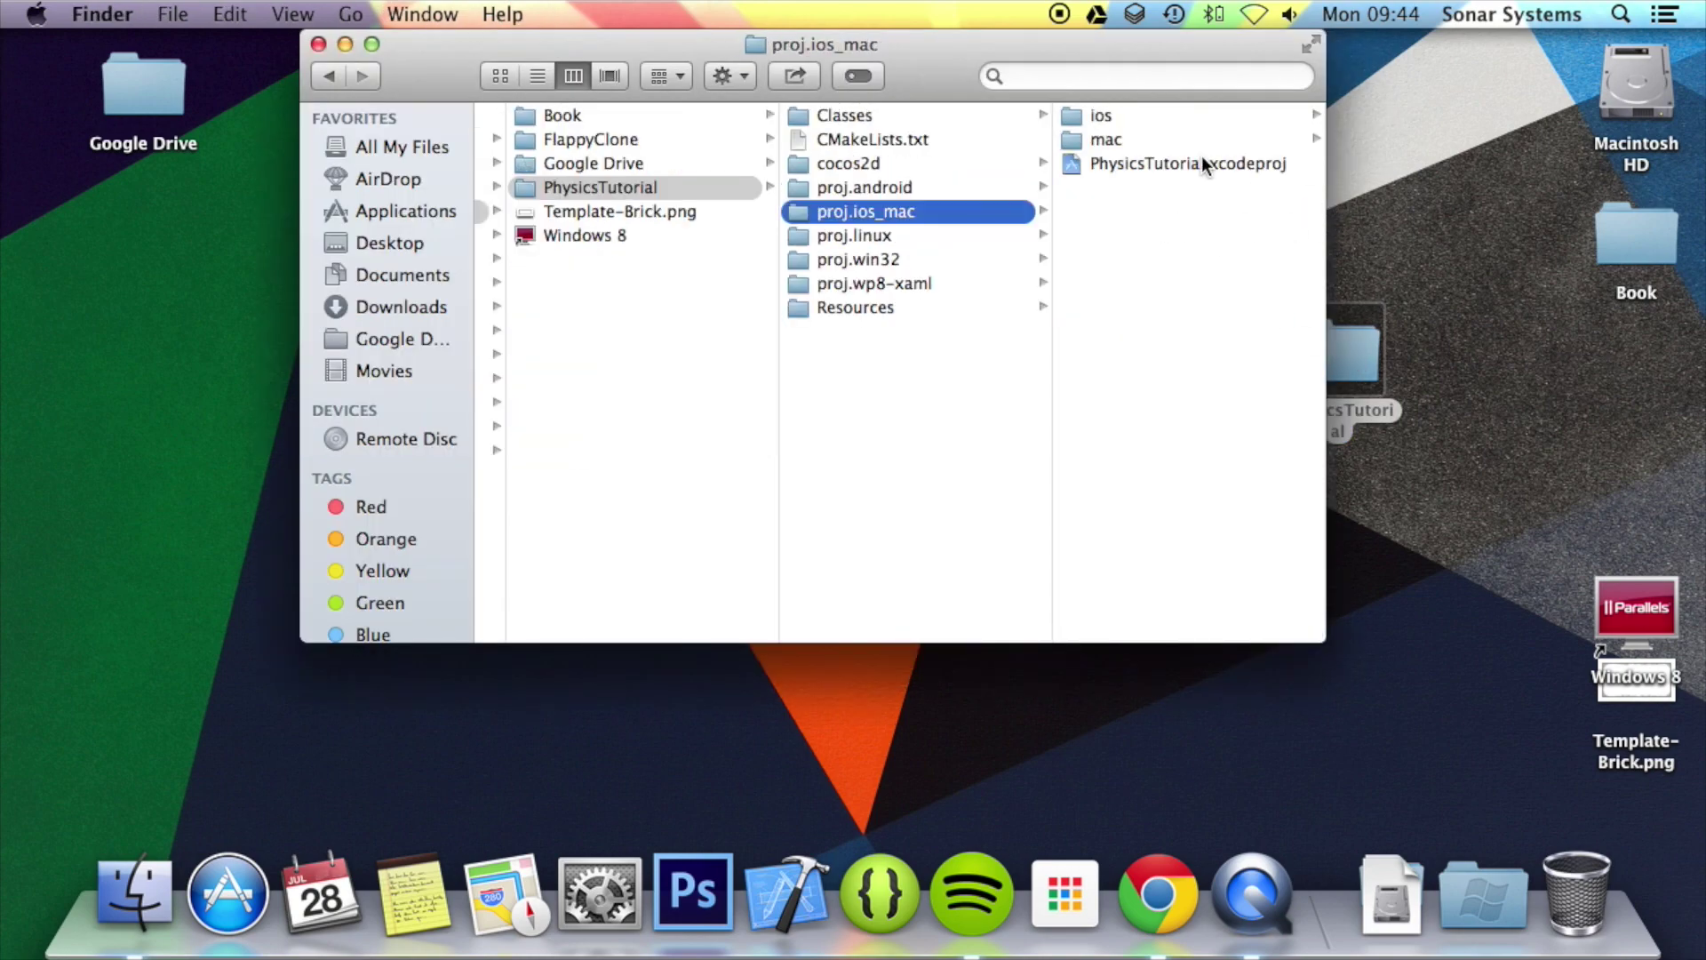
{"action": "left_click", "coordinate": [787, 881]}
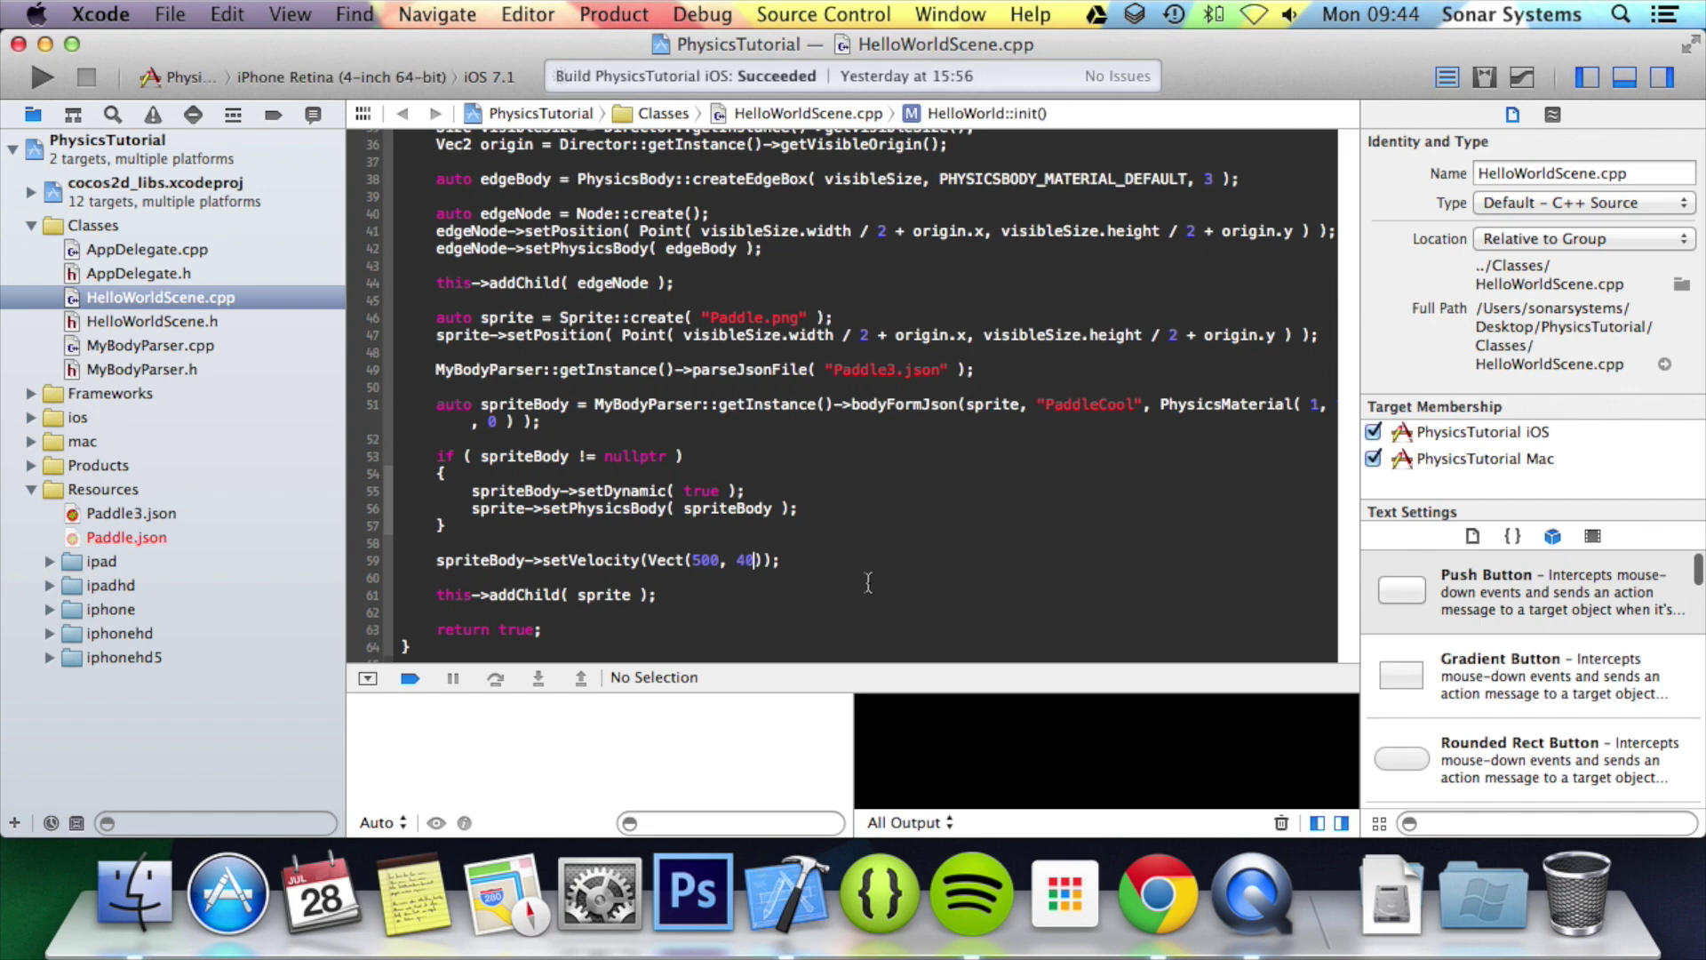
{"action": "scroll", "coordinate": [742, 544], "scroll_direction": "down", "scroll_amount": 2}
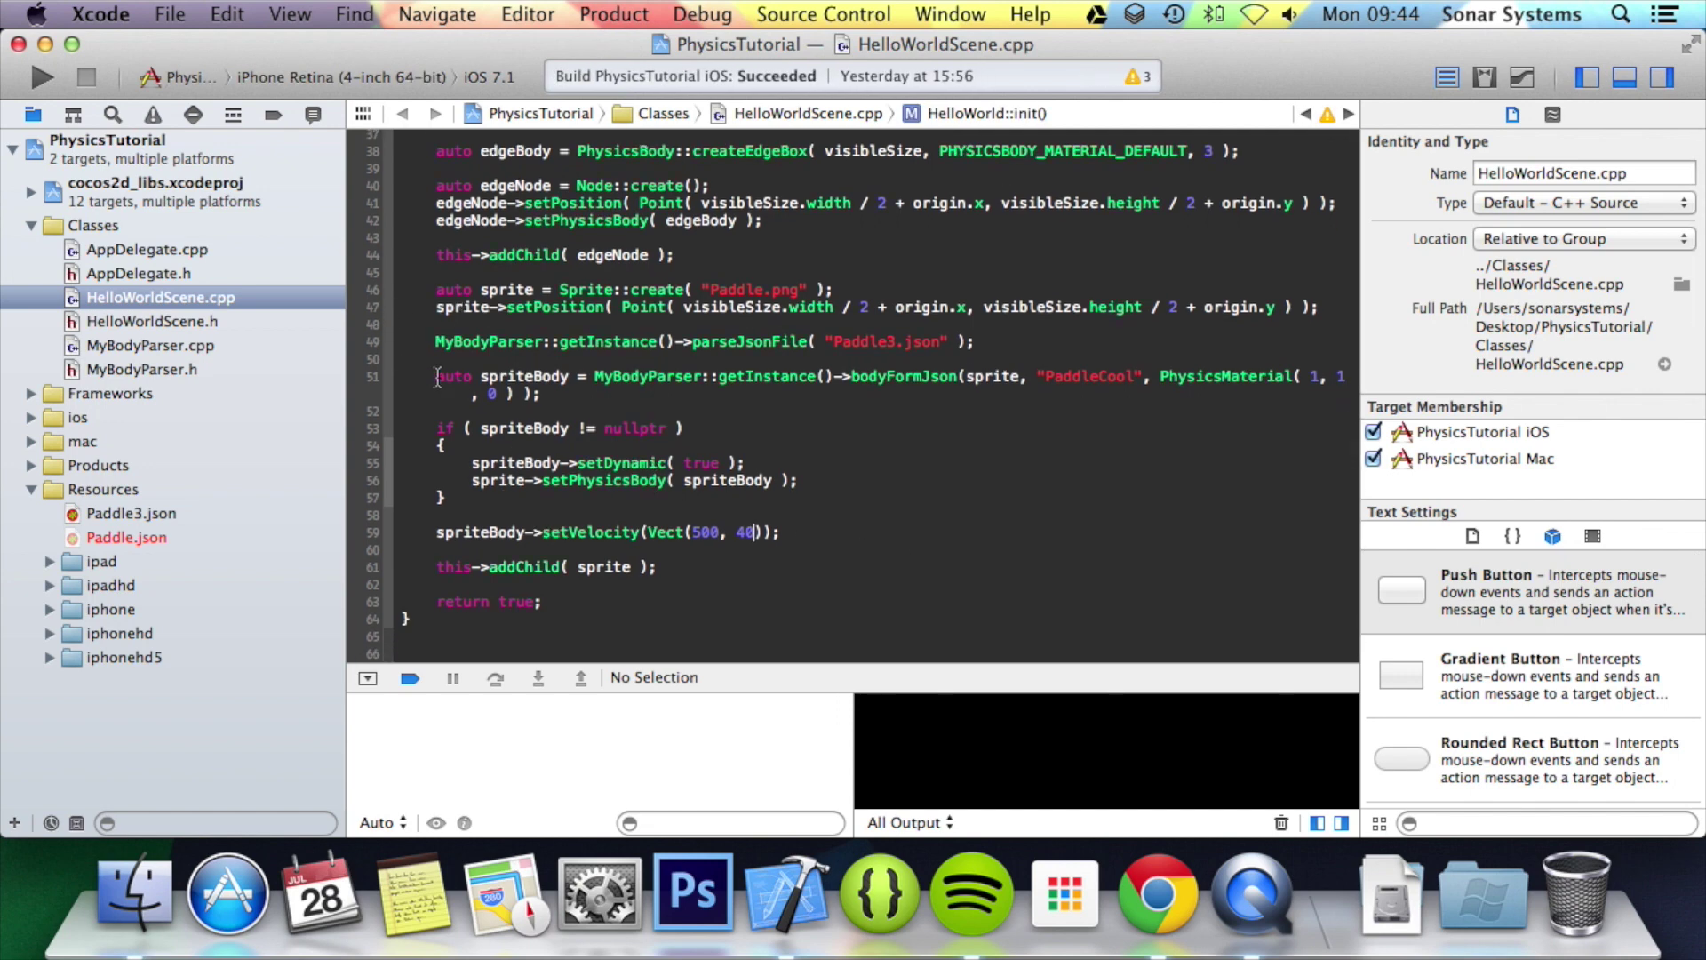
{"action": "mouse_move", "coordinate": [441, 377]}
{"action": "left_mouse_down"}
{"action": "mouse_move", "coordinate": [477, 424]}
{"action": "mouse_move", "coordinate": [614, 424]}
{"action": "left_mouse_up"}
{"action": "left_click", "coordinate": [613, 424]}
{"action": "scroll", "coordinate": [669, 571], "scroll_direction": "up", "scroll_amount": 8}
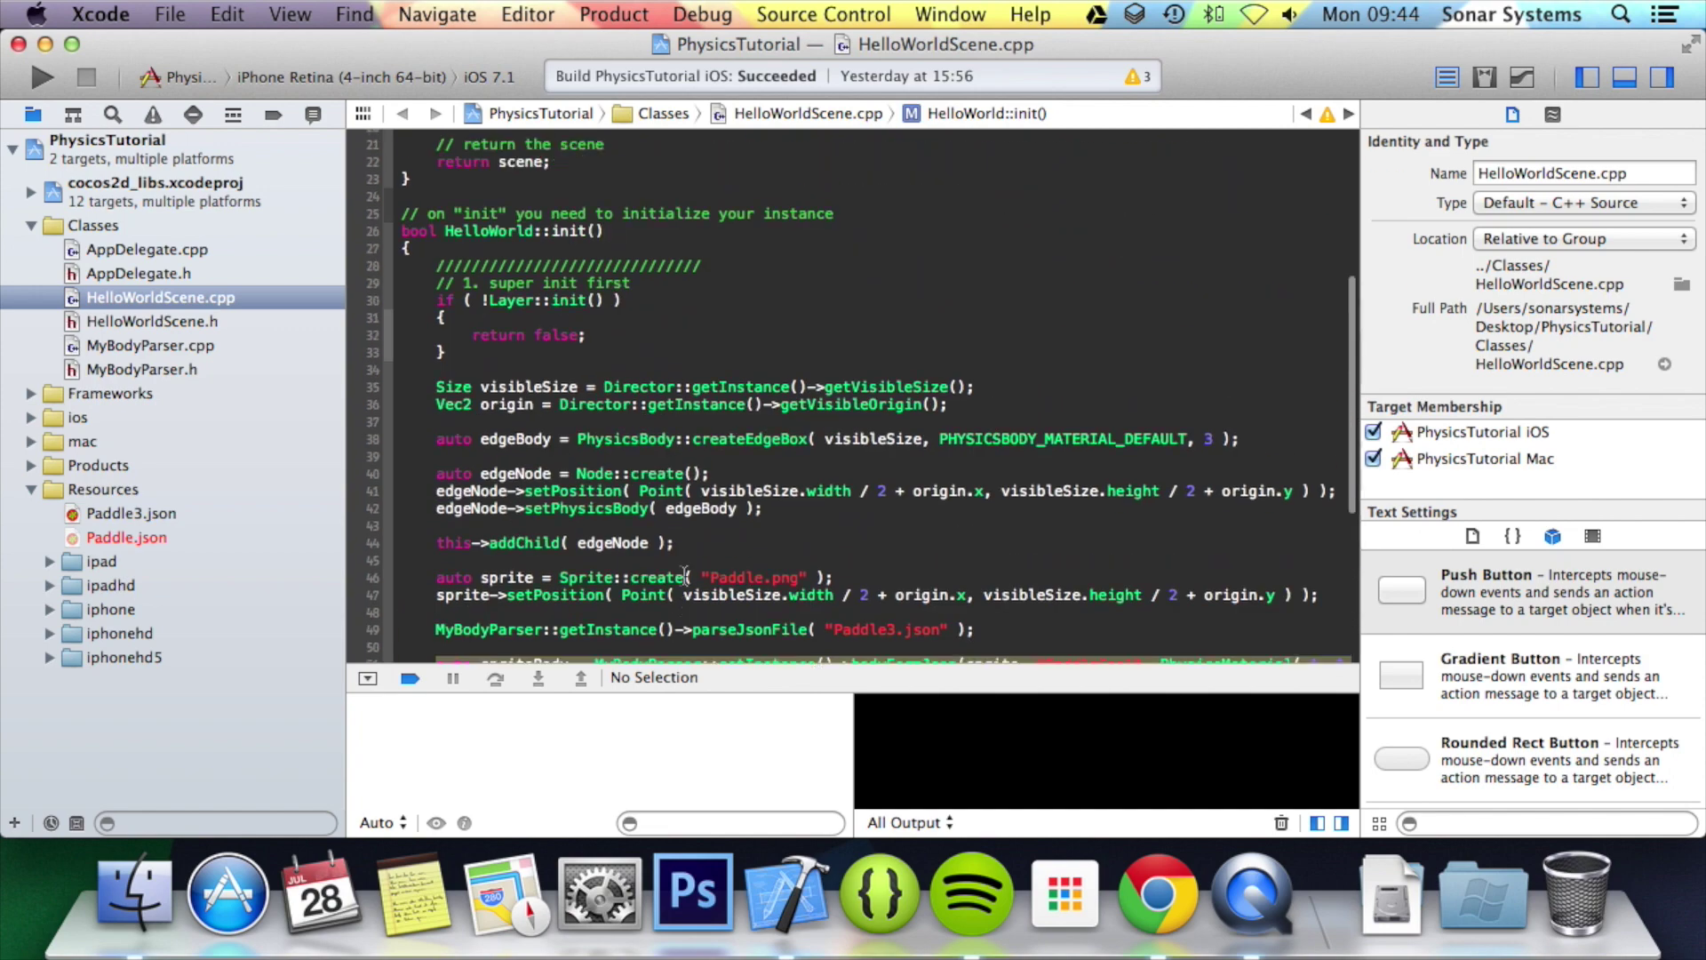
{"action": "scroll", "coordinate": [669, 572], "scroll_direction": "down", "scroll_amount": 10}
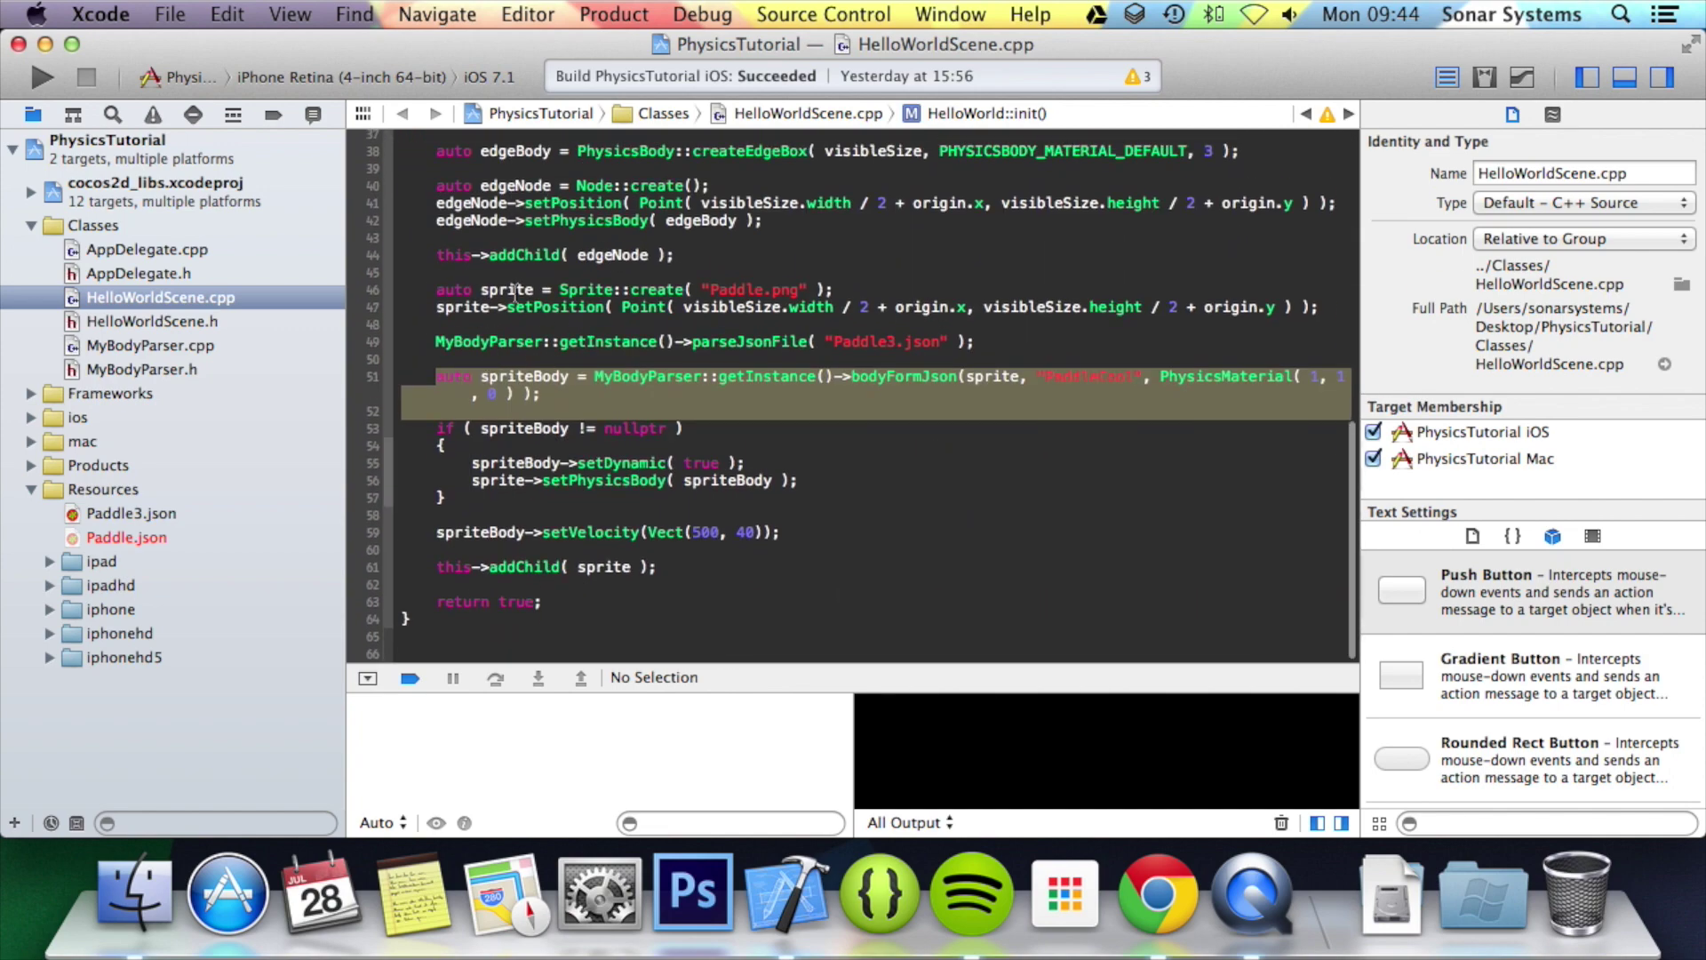
{"action": "left_click", "coordinate": [497, 291]}
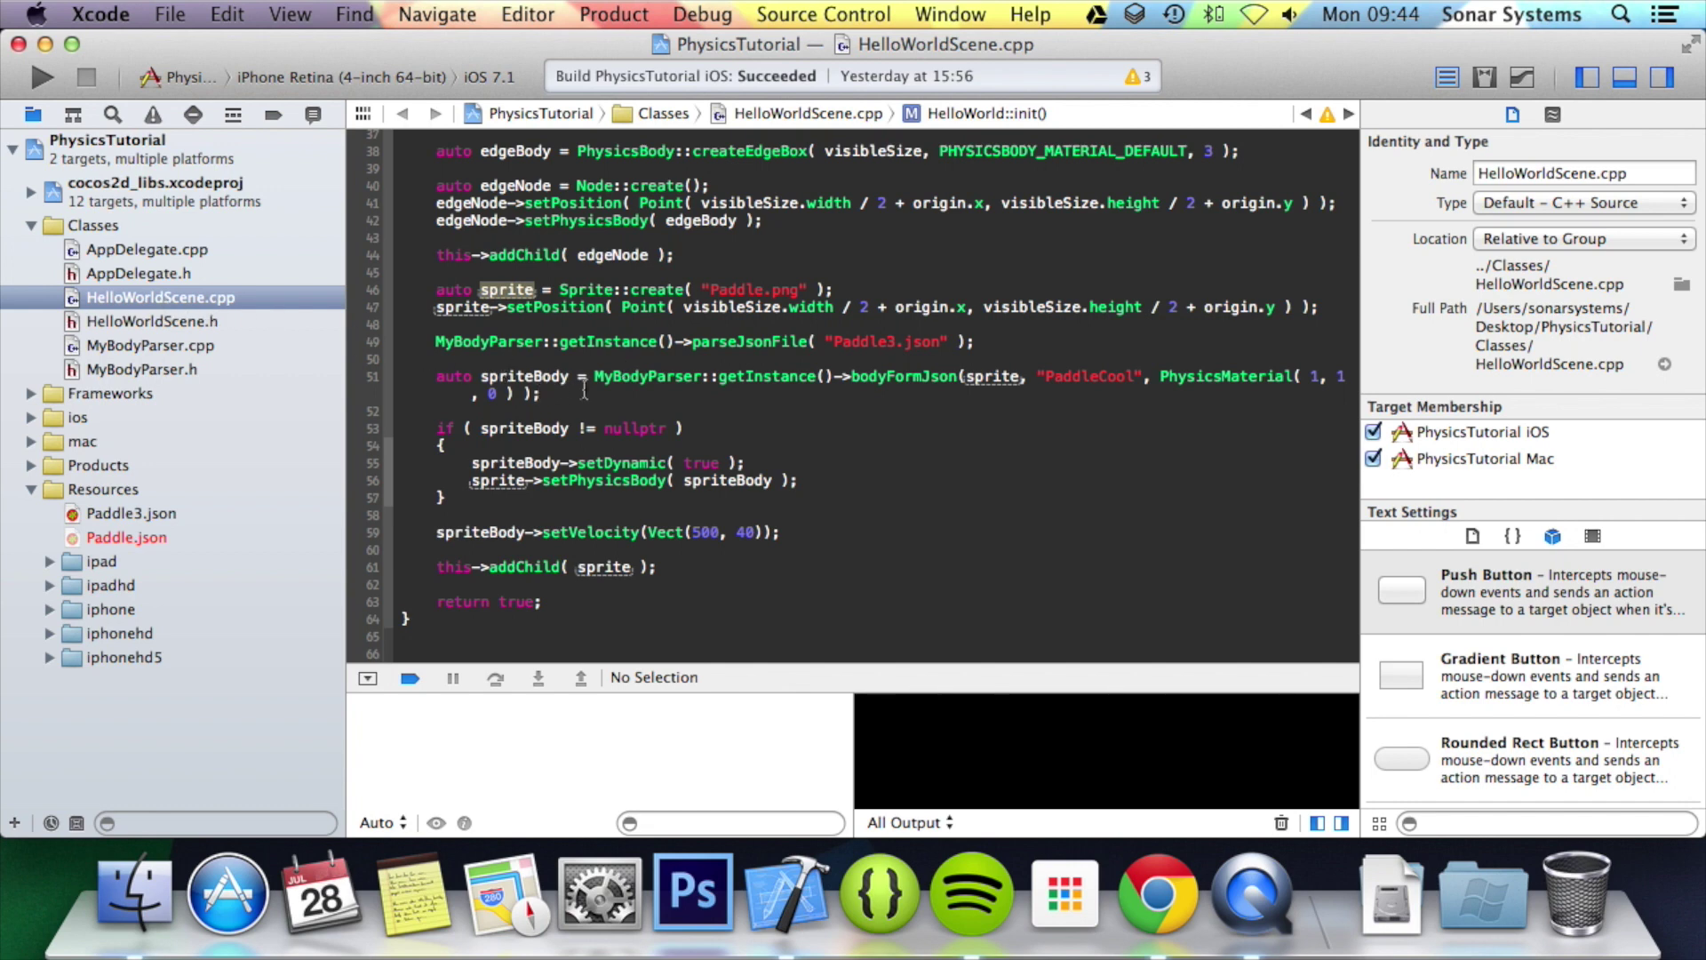
Start a new line after setVelocity reading `sprite->getPhysicsBody()->`
{"action": "left_click", "coordinate": [816, 536]}
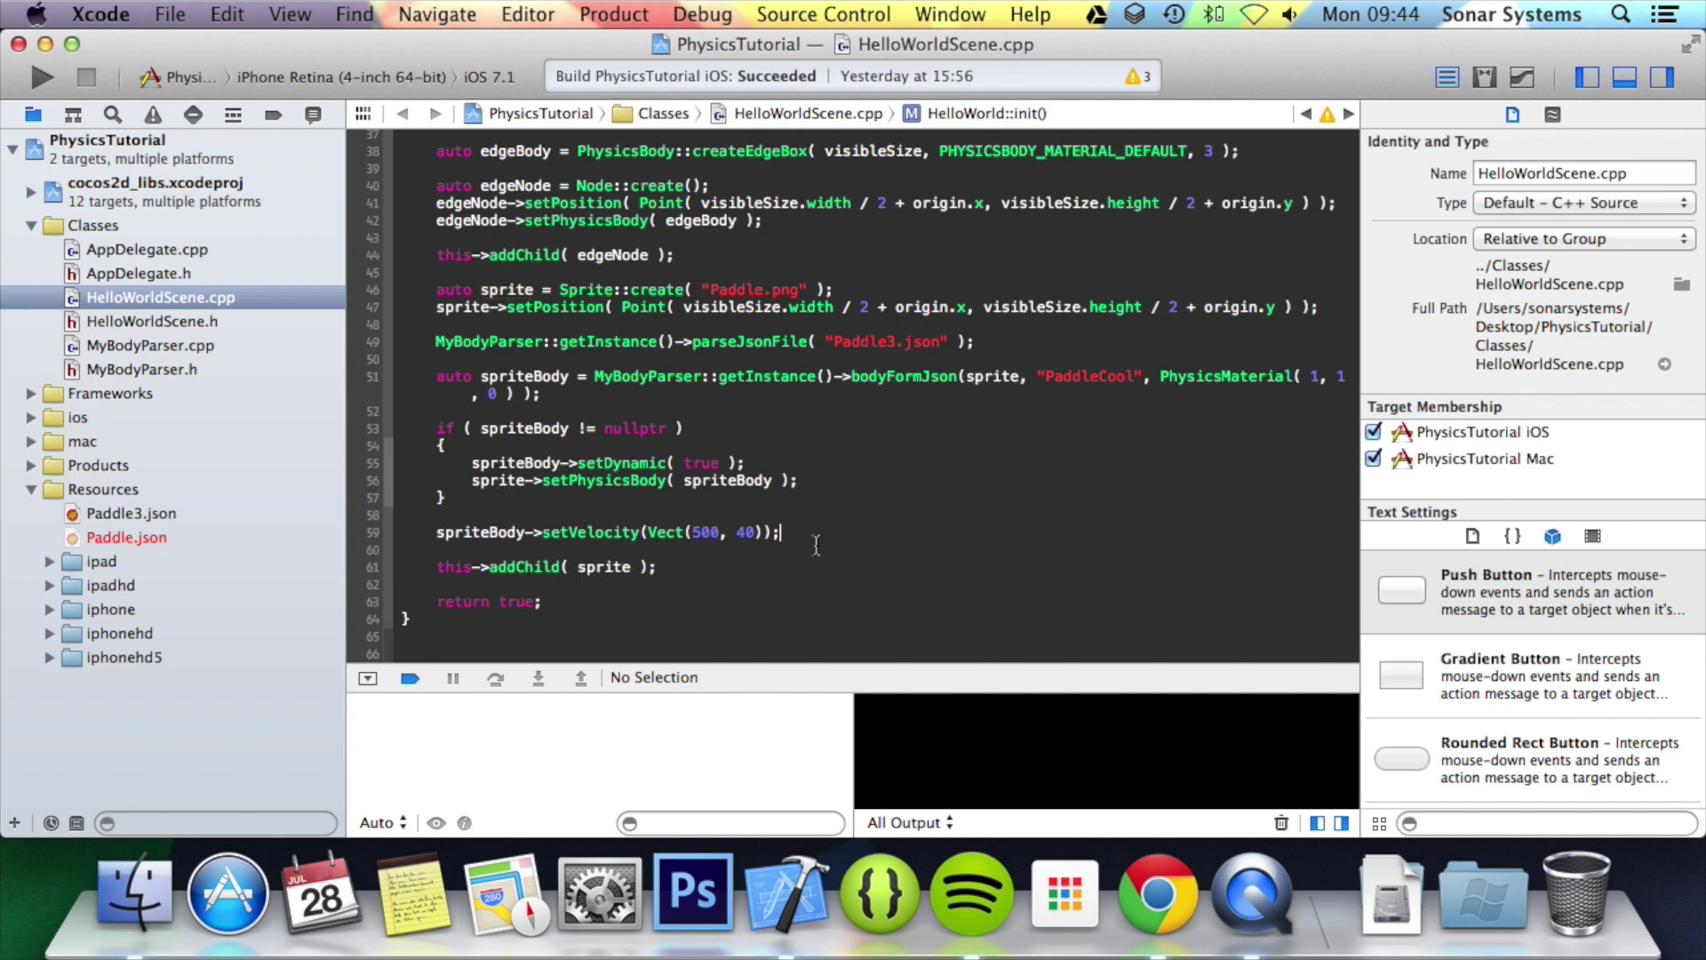
{"action": "key", "text": "Return"}
{"action": "key", "text": "Return"}
{"action": "type", "text": "sprite"}
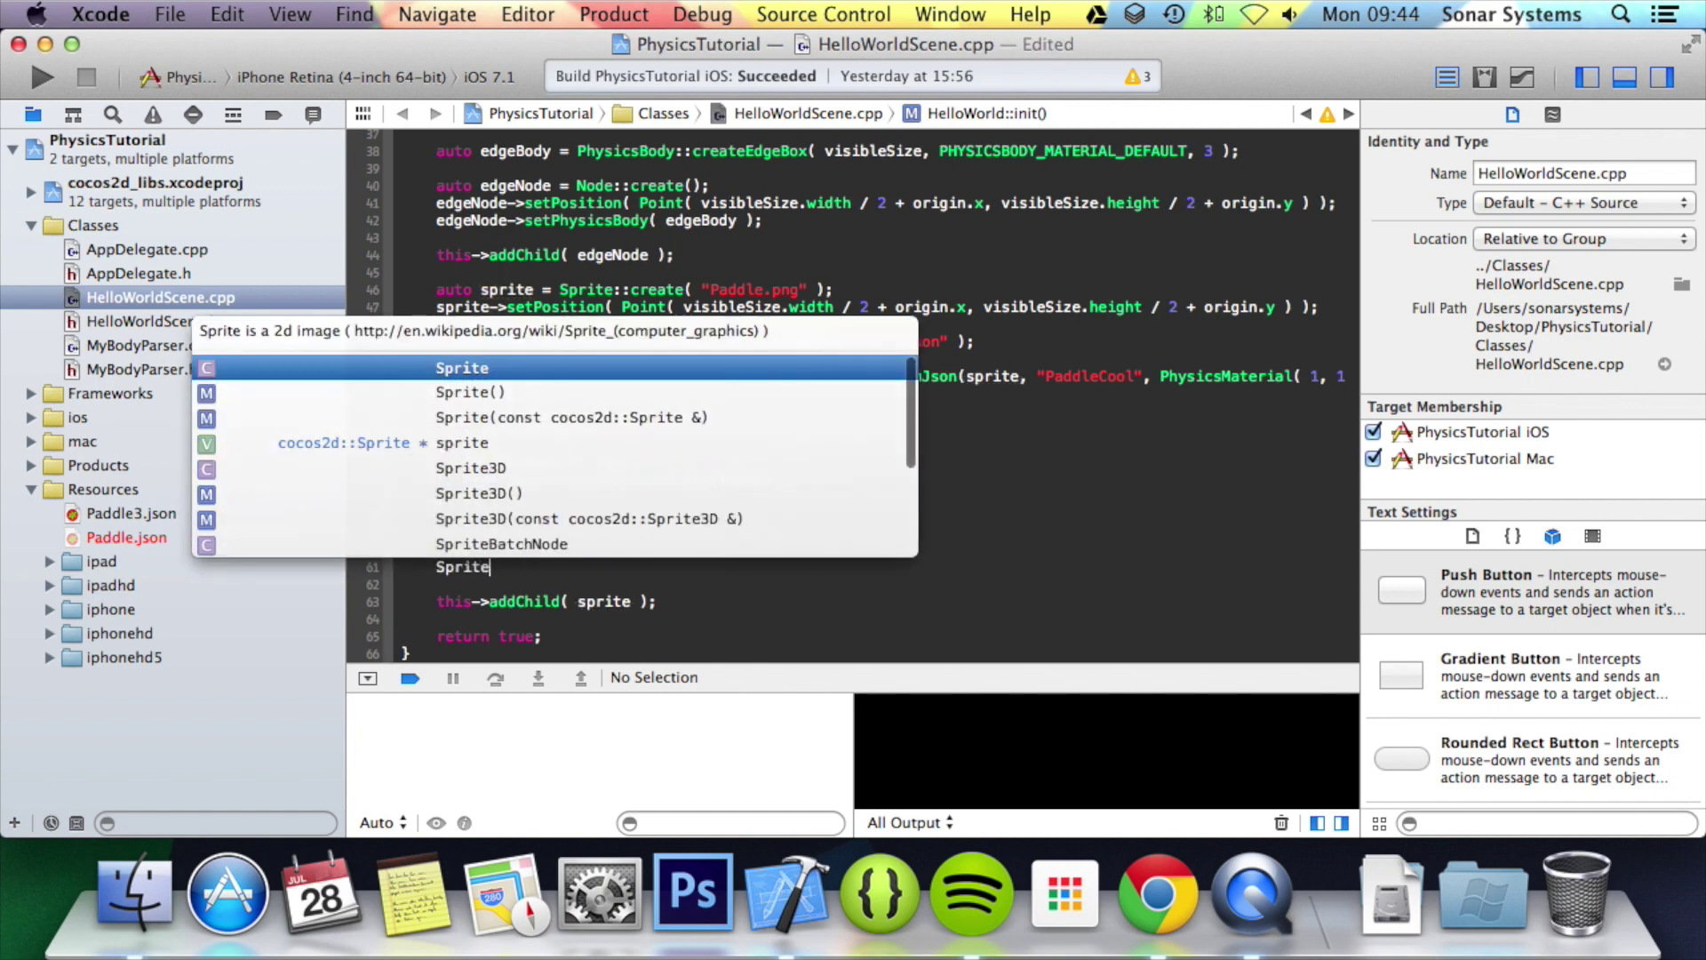
{"action": "type", "text": "->get"}
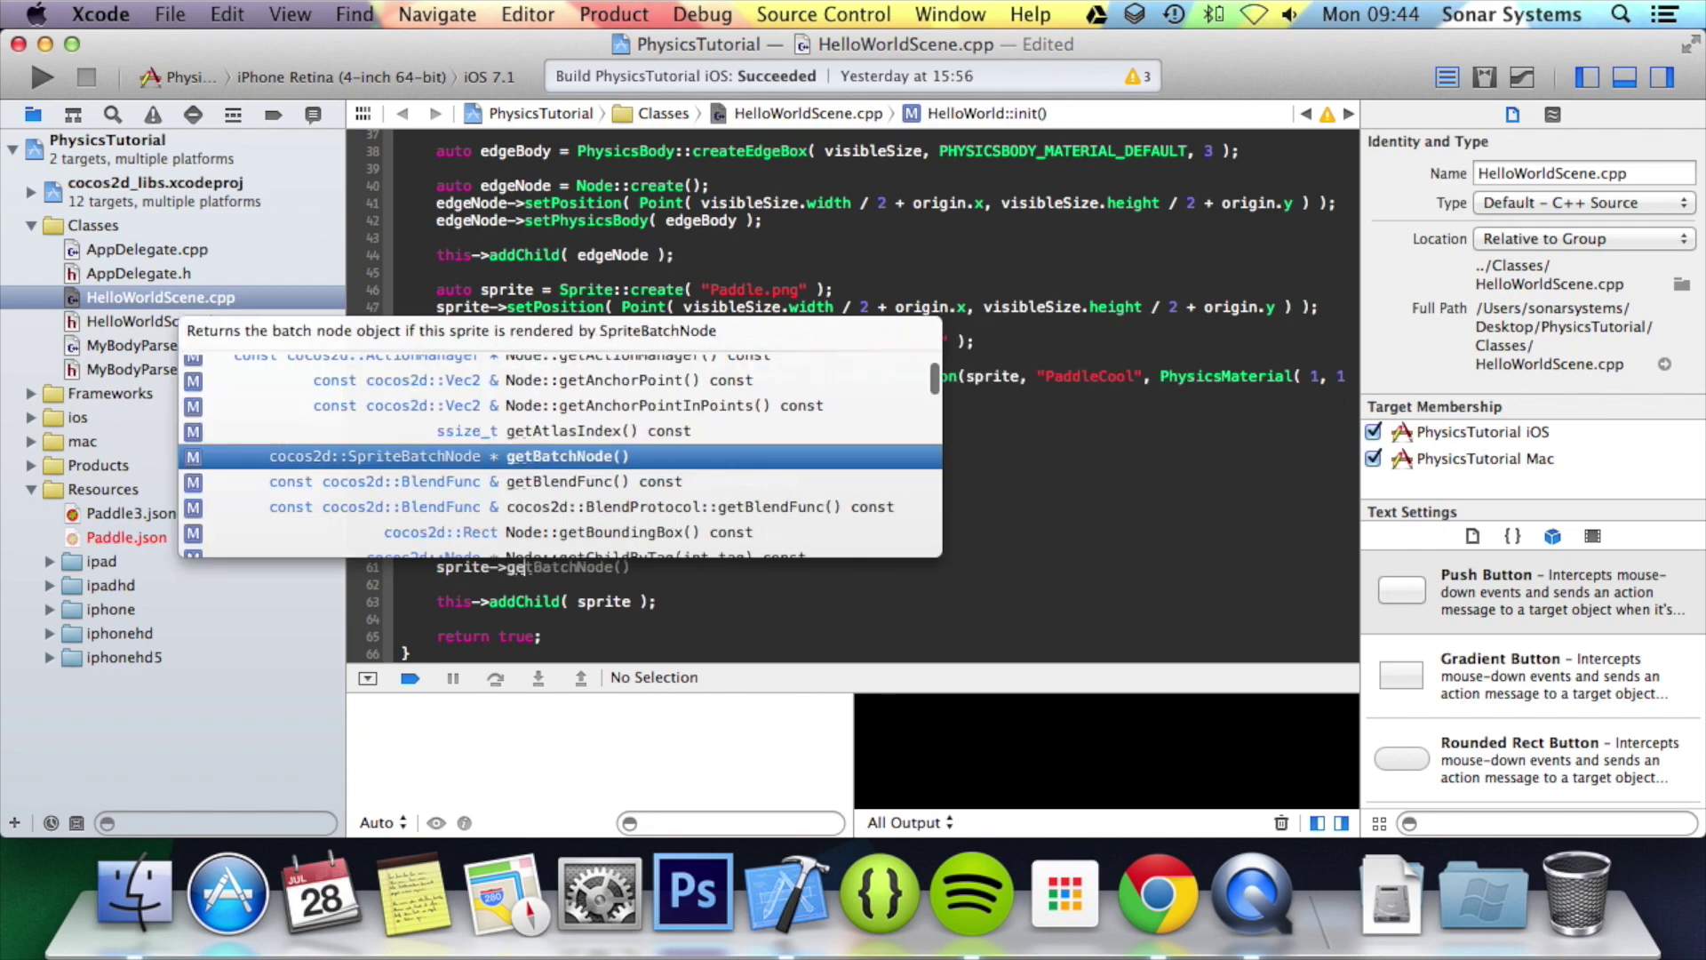
{"action": "type", "text": "so"}
{"action": "key", "text": "BackSpace"}
{"action": "type", "text": "pr"}
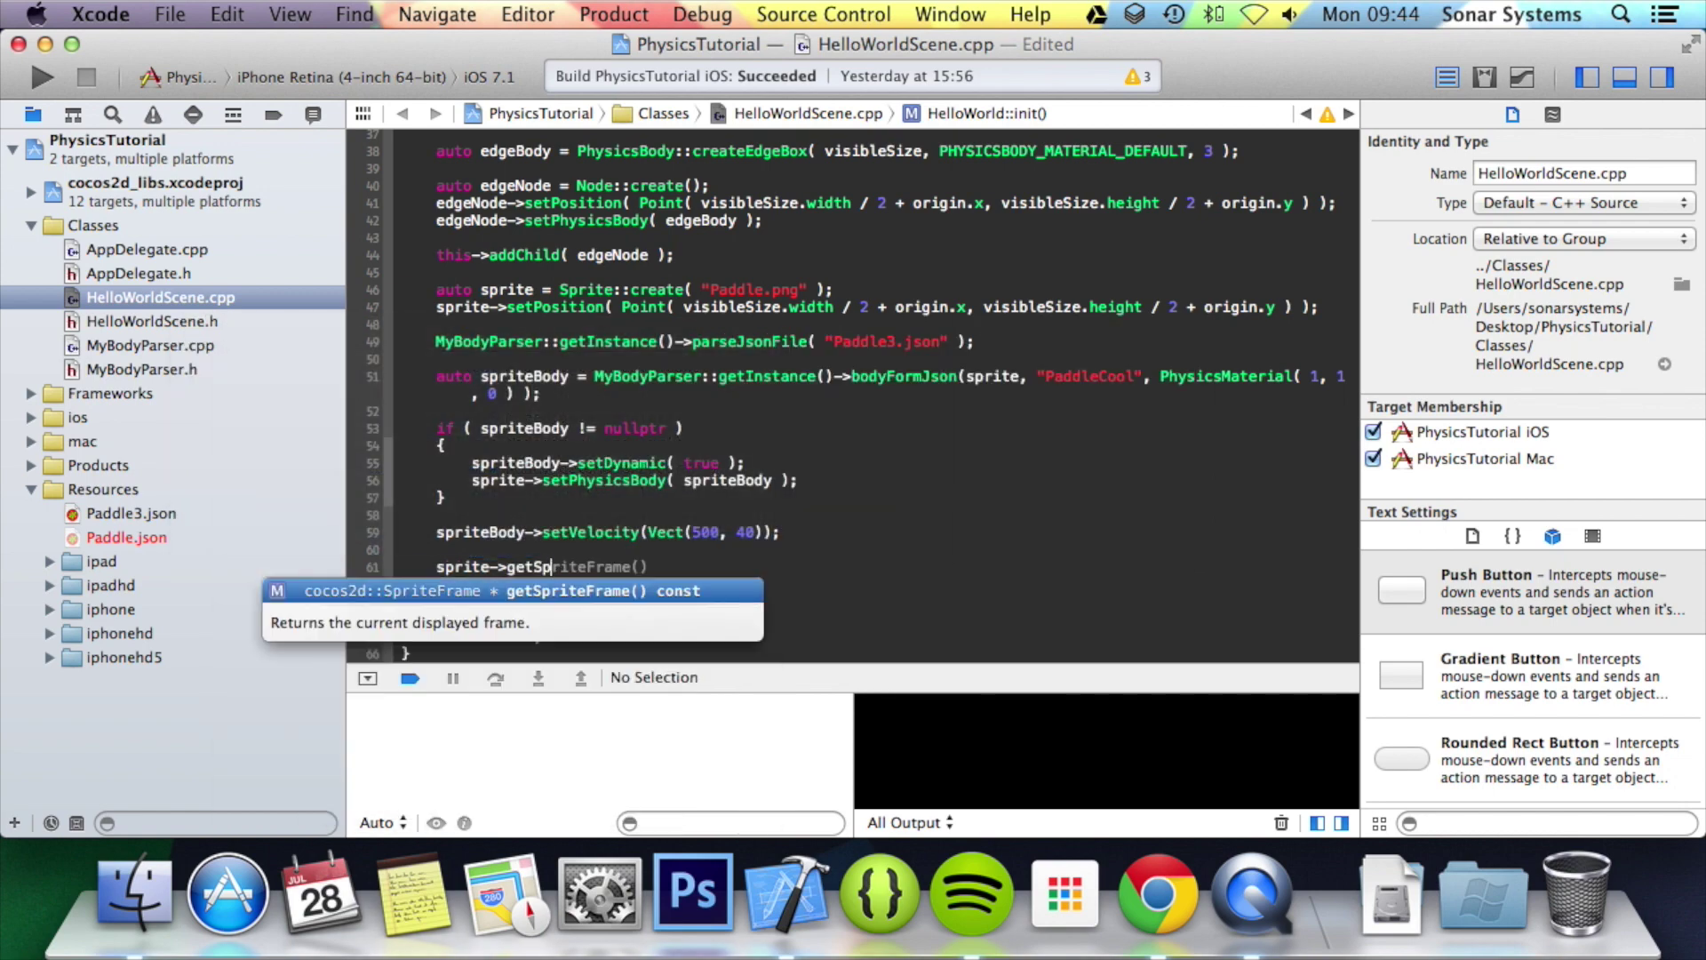
{"action": "key", "text": "BackSpace"}
{"action": "key", "text": "BackSpace"}
{"action": "key", "text": "BackSpace"}
{"action": "type", "text": "ph"}
{"action": "key", "text": "Return"}
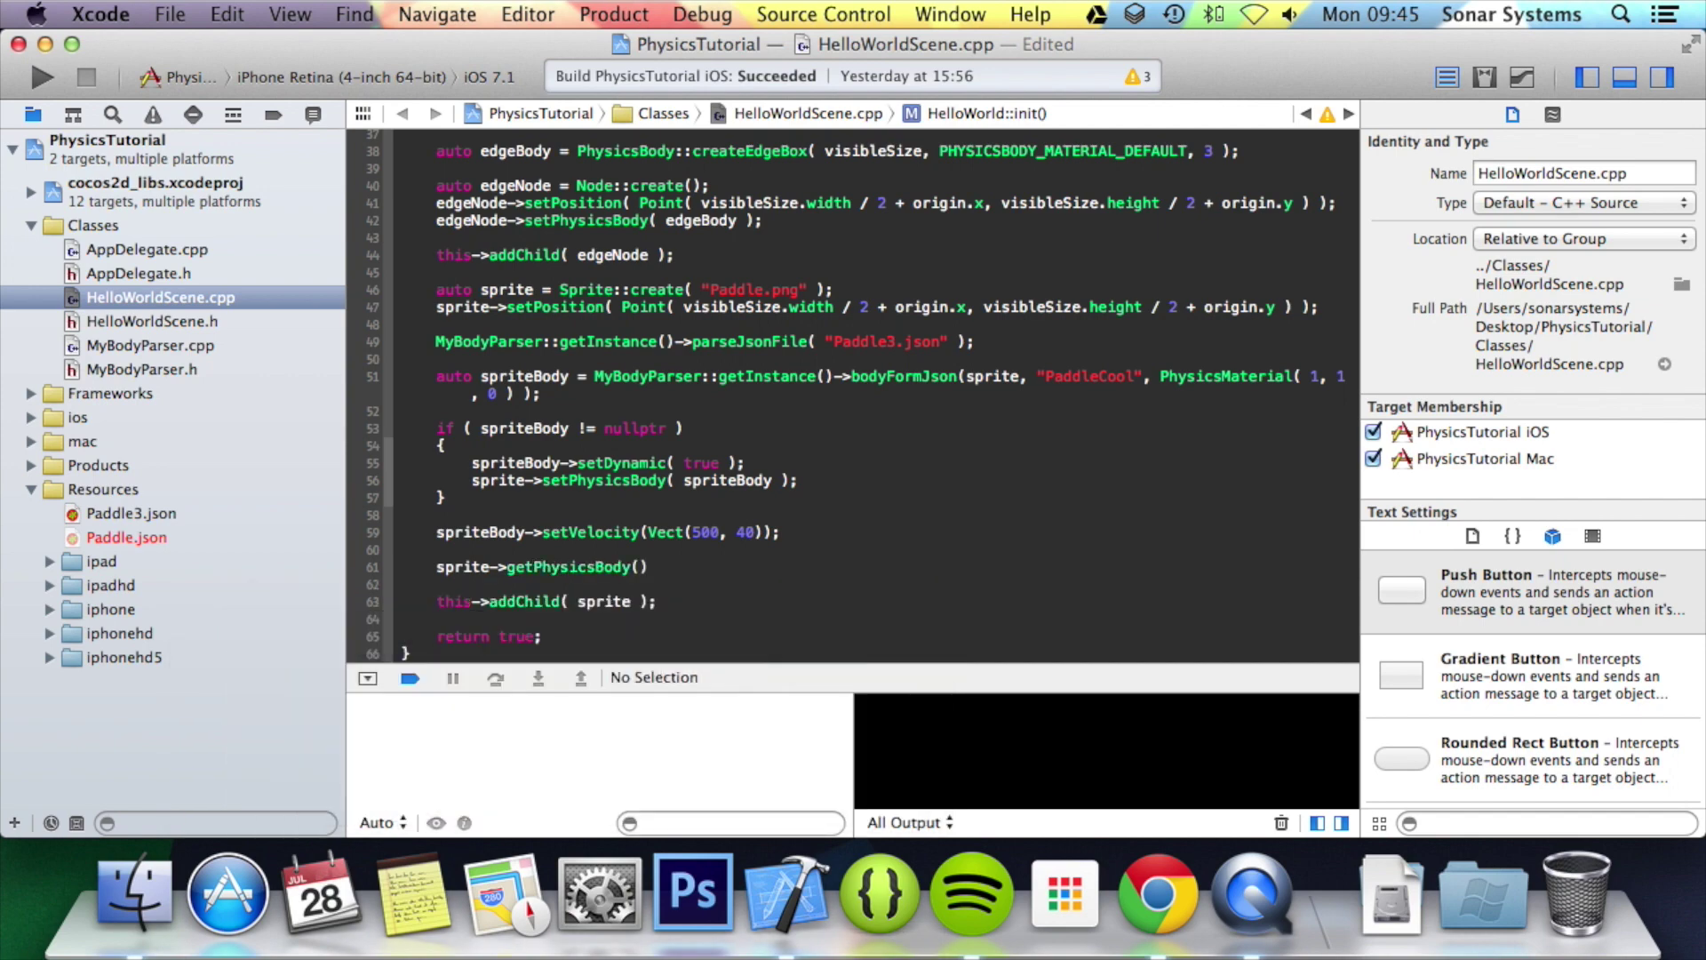
{"action": "type", "text": "("}
{"action": "key", "text": "Right"}
{"action": "type", "text": "->"}
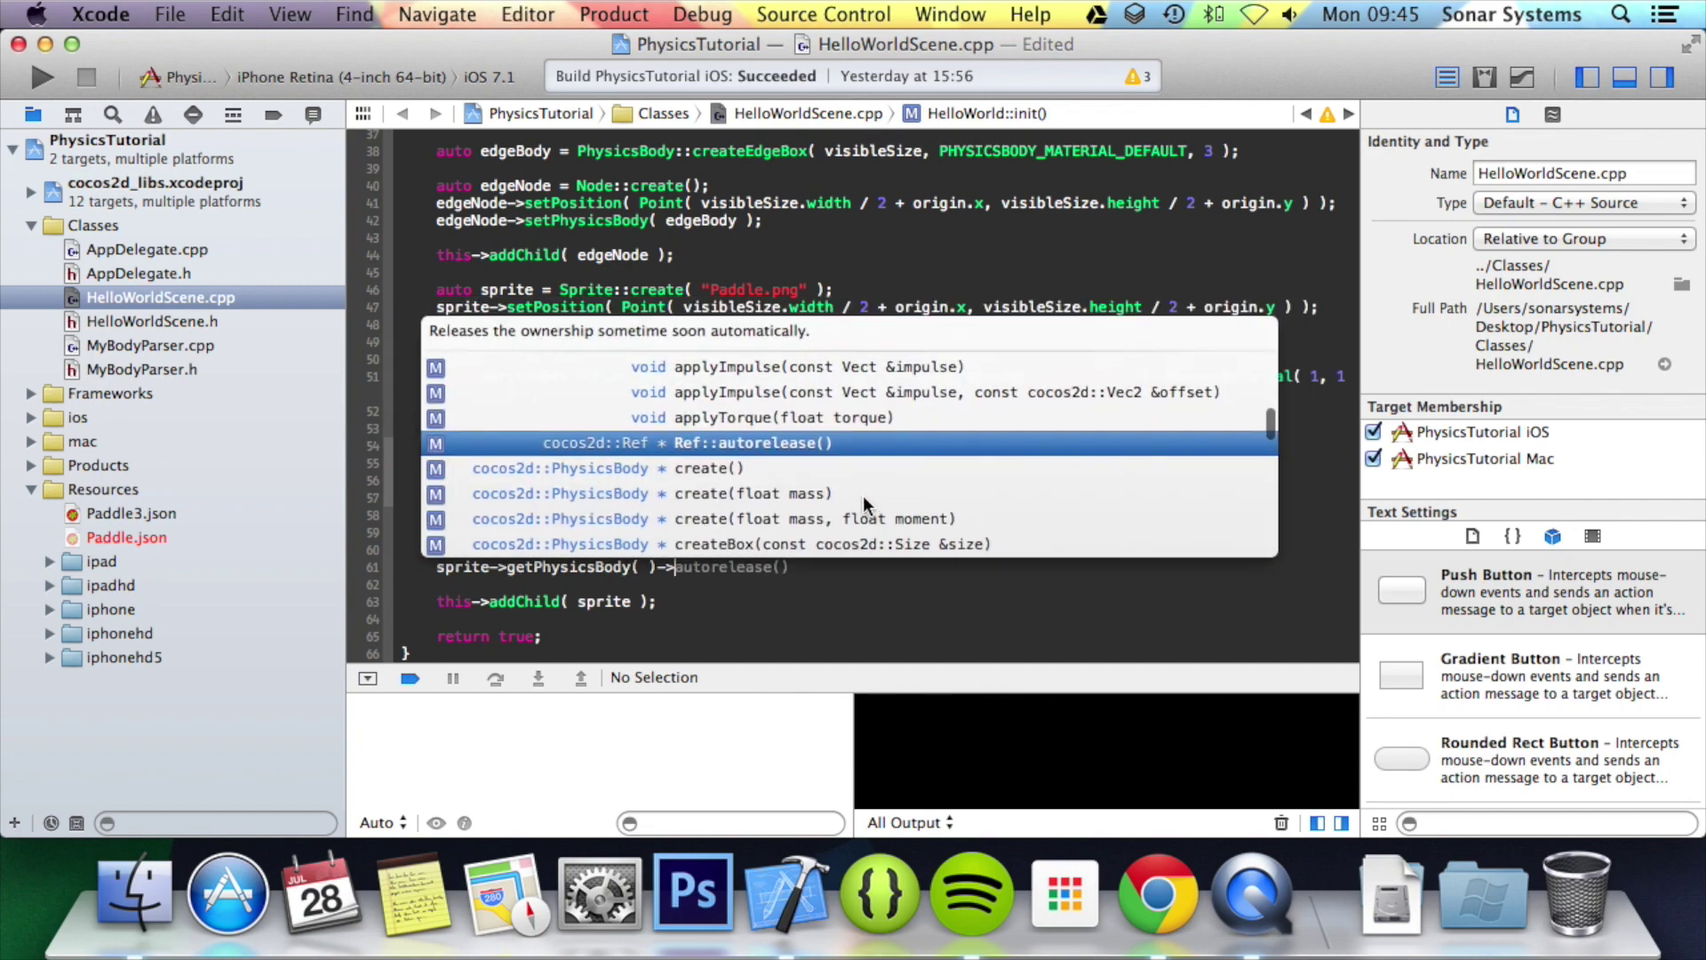
{"action": "scroll", "coordinate": [863, 495], "scroll_direction": "up", "scroll_amount": 3}
{"action": "scroll", "coordinate": [814, 473], "scroll_direction": "down", "scroll_amount": 2}
{"action": "scroll", "coordinate": [793, 467], "scroll_direction": "down", "scroll_amount": 5}
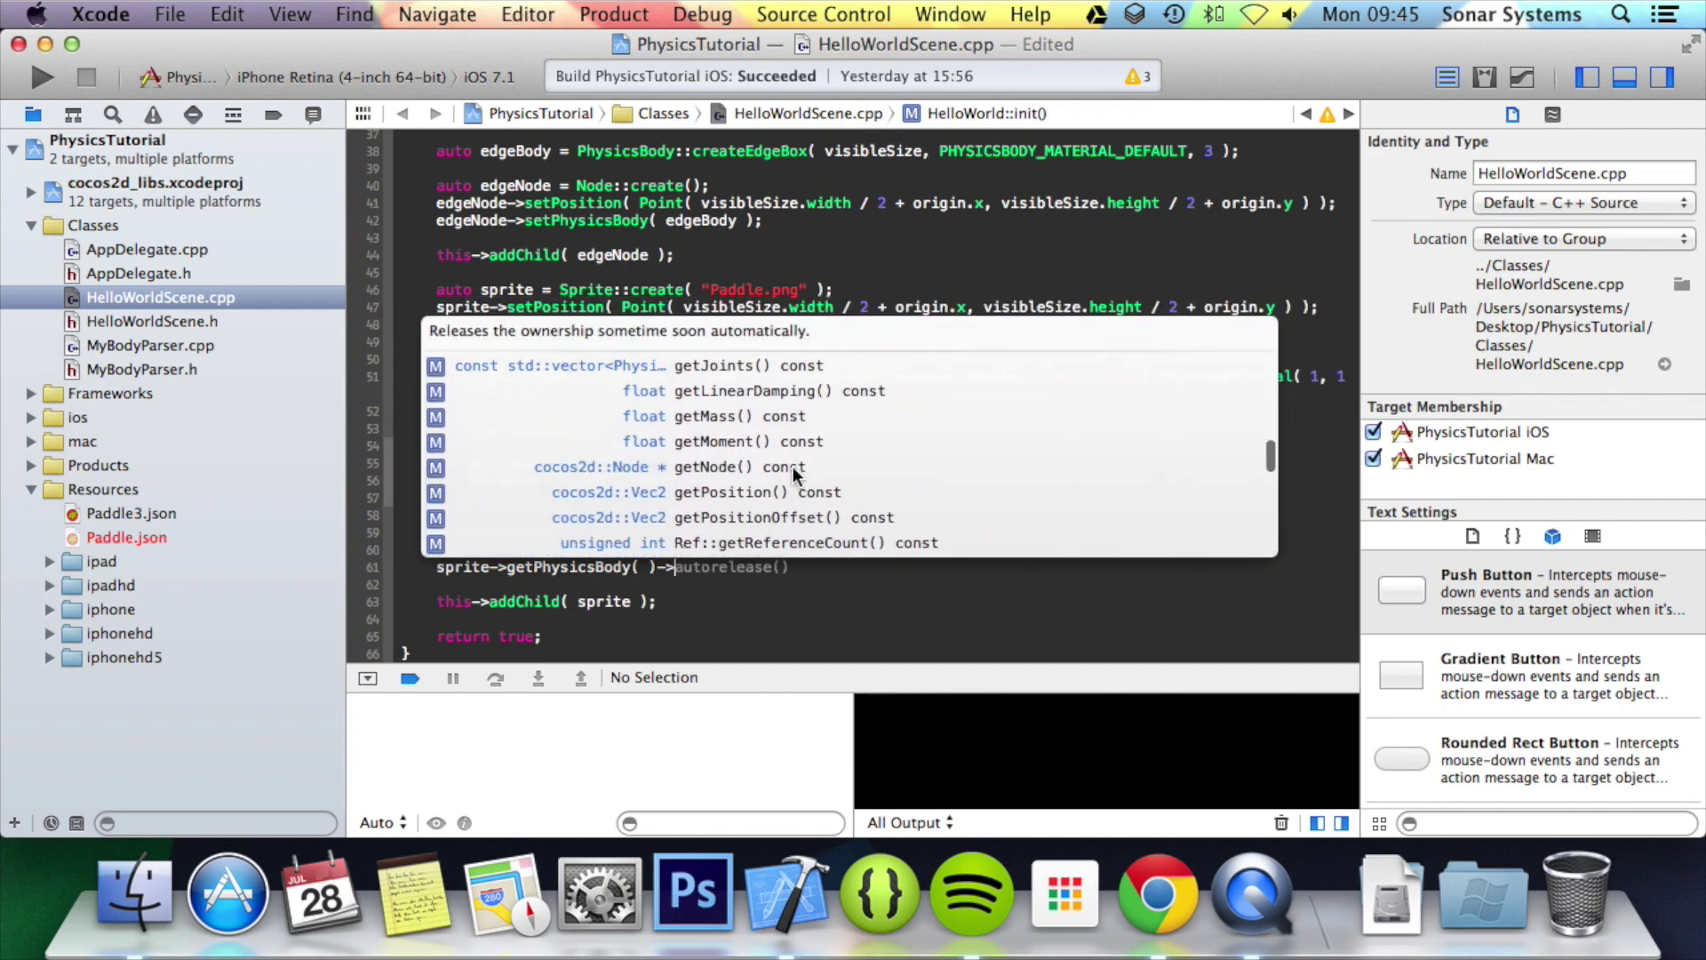
{"action": "scroll", "coordinate": [793, 467], "scroll_direction": "down", "scroll_amount": 2}
{"action": "scroll", "coordinate": [736, 456], "scroll_direction": "down", "scroll_amount": 2}
{"action": "scroll", "coordinate": [735, 453], "scroll_direction": "down", "scroll_amount": 4}
{"action": "scroll", "coordinate": [747, 460], "scroll_direction": "down", "scroll_amount": 2}
{"action": "scroll", "coordinate": [762, 489], "scroll_direction": "down", "scroll_amount": 4}
{"action": "scroll", "coordinate": [762, 490], "scroll_direction": "down", "scroll_amount": 1}
{"action": "scroll", "coordinate": [756, 464], "scroll_direction": "up", "scroll_amount": 2}
{"action": "scroll", "coordinate": [755, 464], "scroll_direction": "up", "scroll_amount": 3}
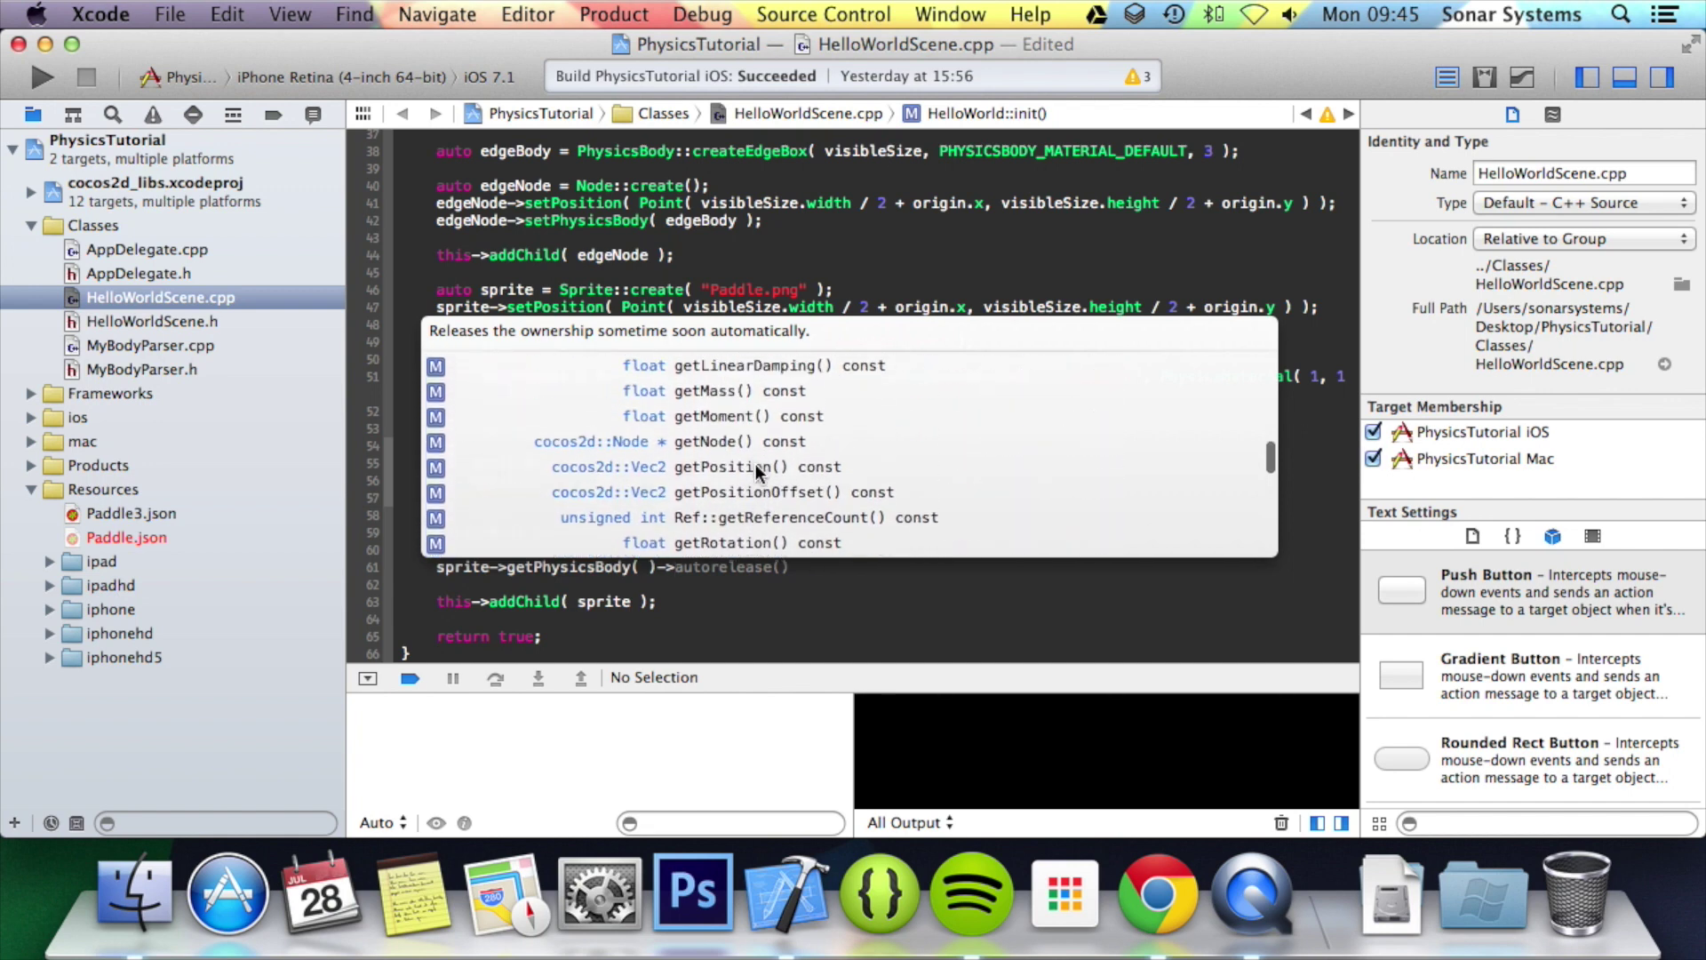
{"action": "scroll", "coordinate": [756, 465], "scroll_direction": "up", "scroll_amount": 2}
{"action": "scroll", "coordinate": [756, 464], "scroll_direction": "up", "scroll_amount": 1}
{"action": "scroll", "coordinate": [756, 464], "scroll_direction": "up", "scroll_amount": 3}
{"action": "scroll", "coordinate": [756, 464], "scroll_direction": "up", "scroll_amount": 3}
{"action": "scroll", "coordinate": [767, 531], "scroll_direction": "down", "scroll_amount": 1}
{"action": "scroll", "coordinate": [766, 533], "scroll_direction": "down", "scroll_amount": 3}
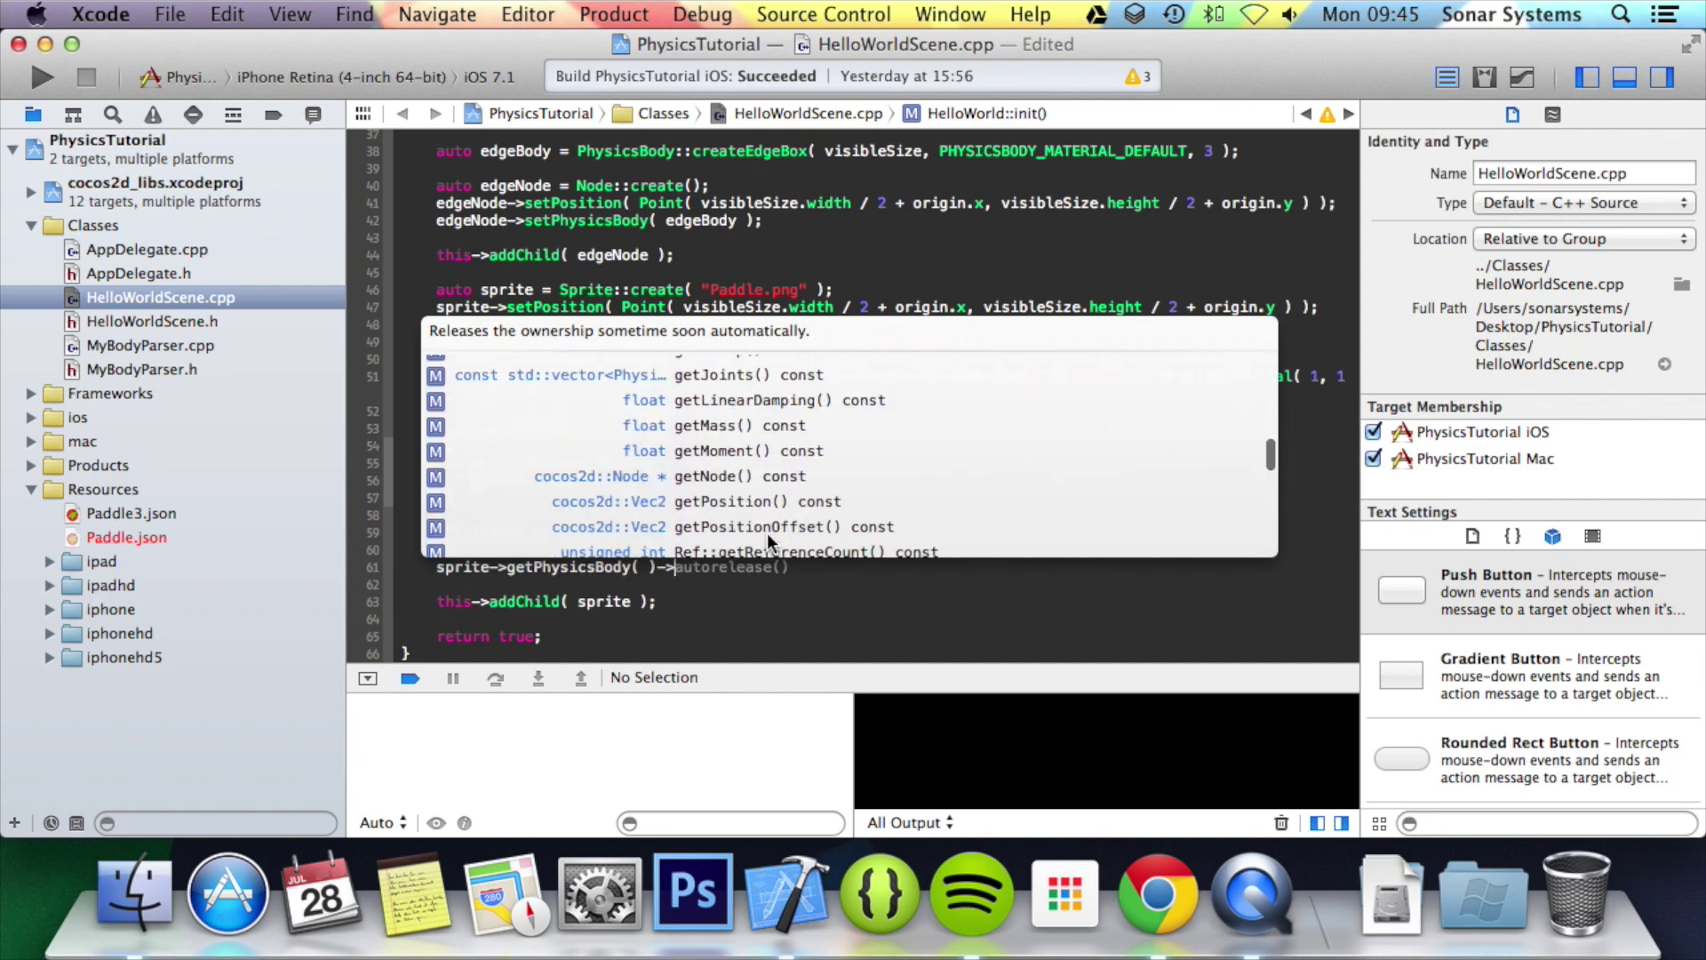
{"action": "scroll", "coordinate": [766, 531], "scroll_direction": "down", "scroll_amount": 3}
{"action": "scroll", "coordinate": [766, 533], "scroll_direction": "down", "scroll_amount": 3}
{"action": "scroll", "coordinate": [766, 532], "scroll_direction": "down", "scroll_amount": 2}
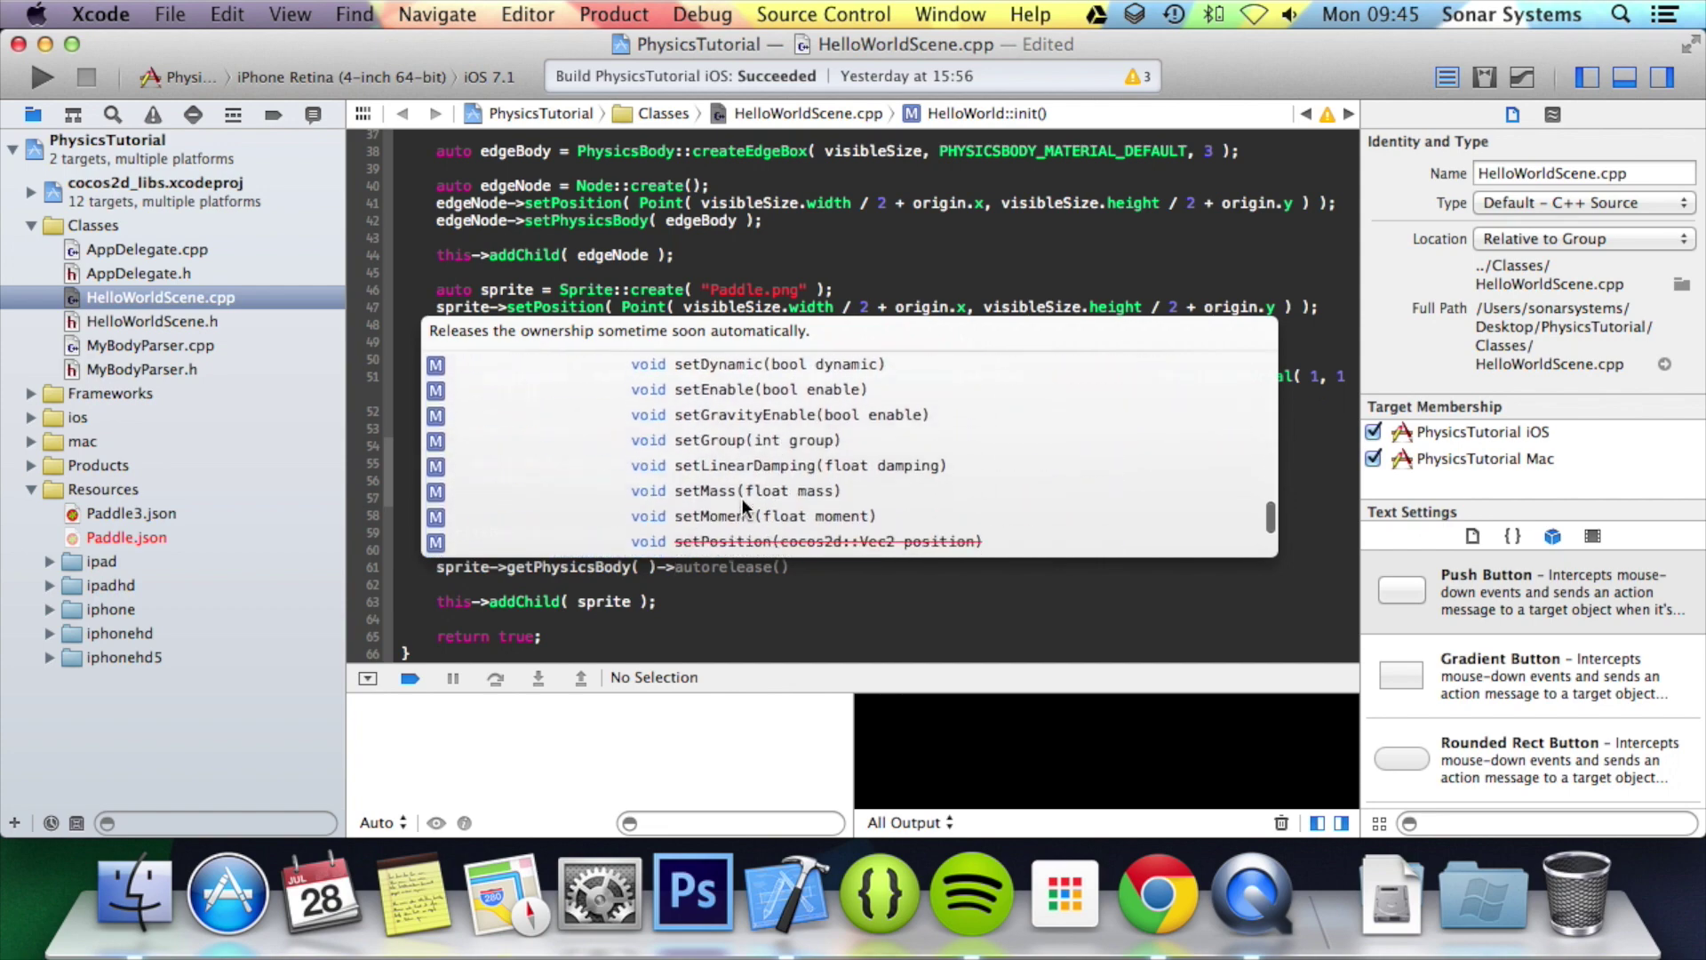
{"action": "scroll", "coordinate": [720, 488], "scroll_direction": "down", "scroll_amount": 2}
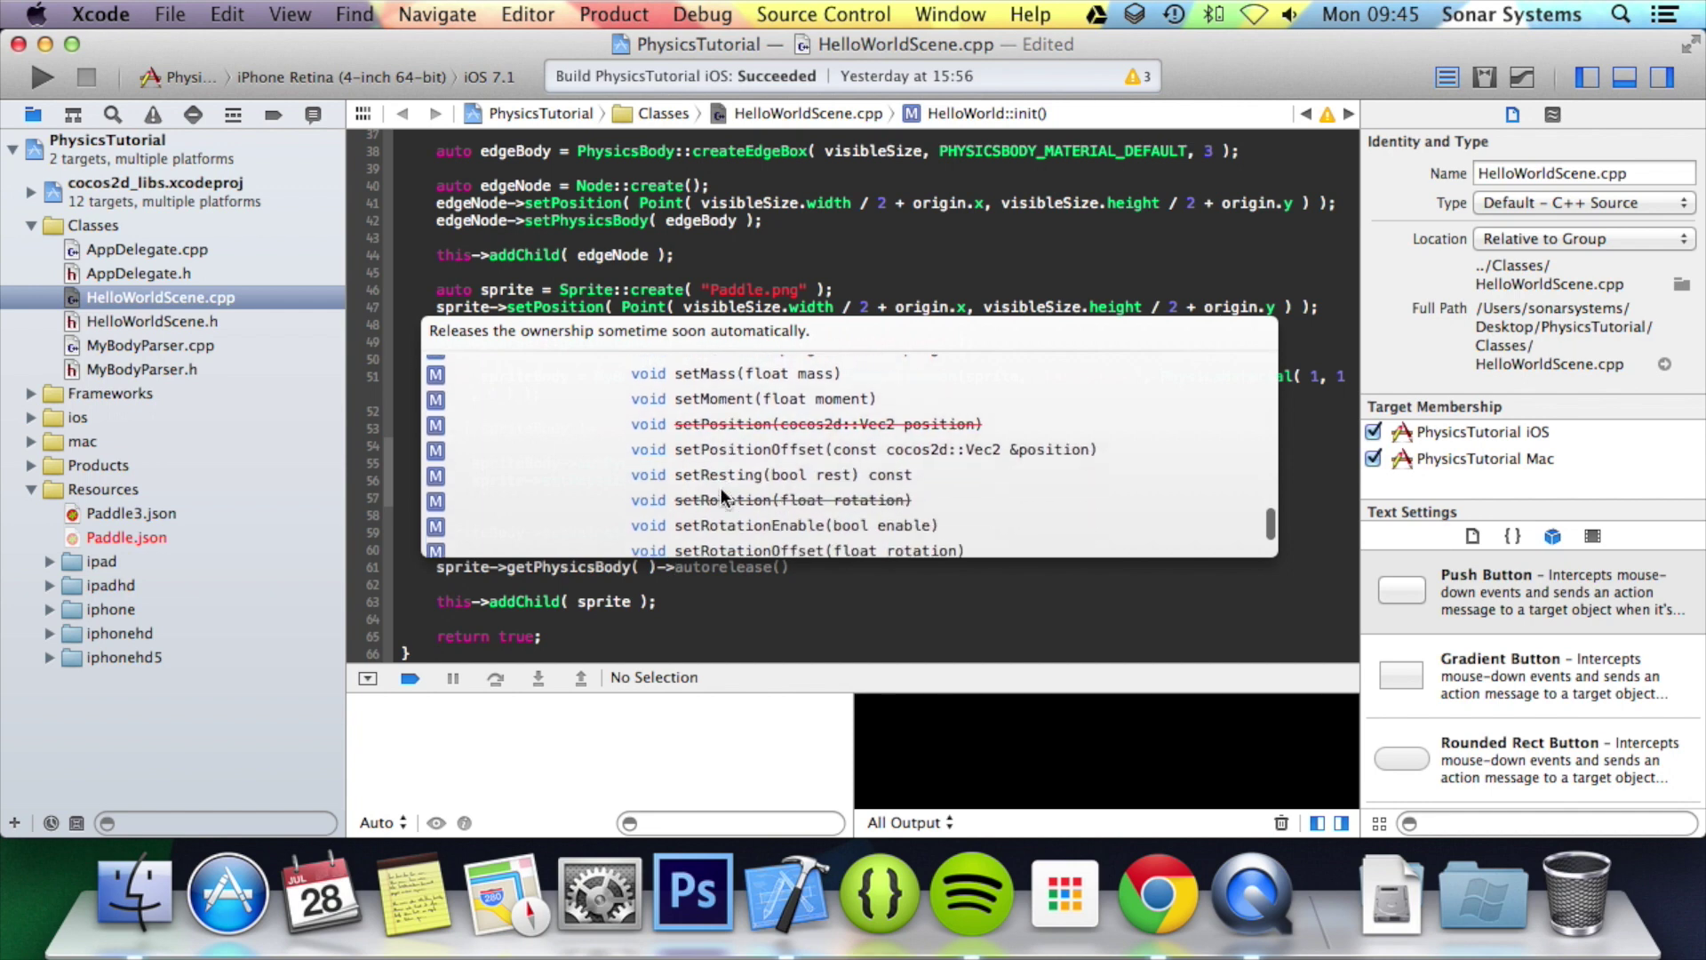
{"action": "scroll", "coordinate": [722, 487], "scroll_direction": "down", "scroll_amount": 2}
{"action": "scroll", "coordinate": [721, 488], "scroll_direction": "down", "scroll_amount": 2}
{"action": "scroll", "coordinate": [720, 488], "scroll_direction": "down", "scroll_amount": 4}
{"action": "scroll", "coordinate": [722, 488], "scroll_direction": "down", "scroll_amount": 1}
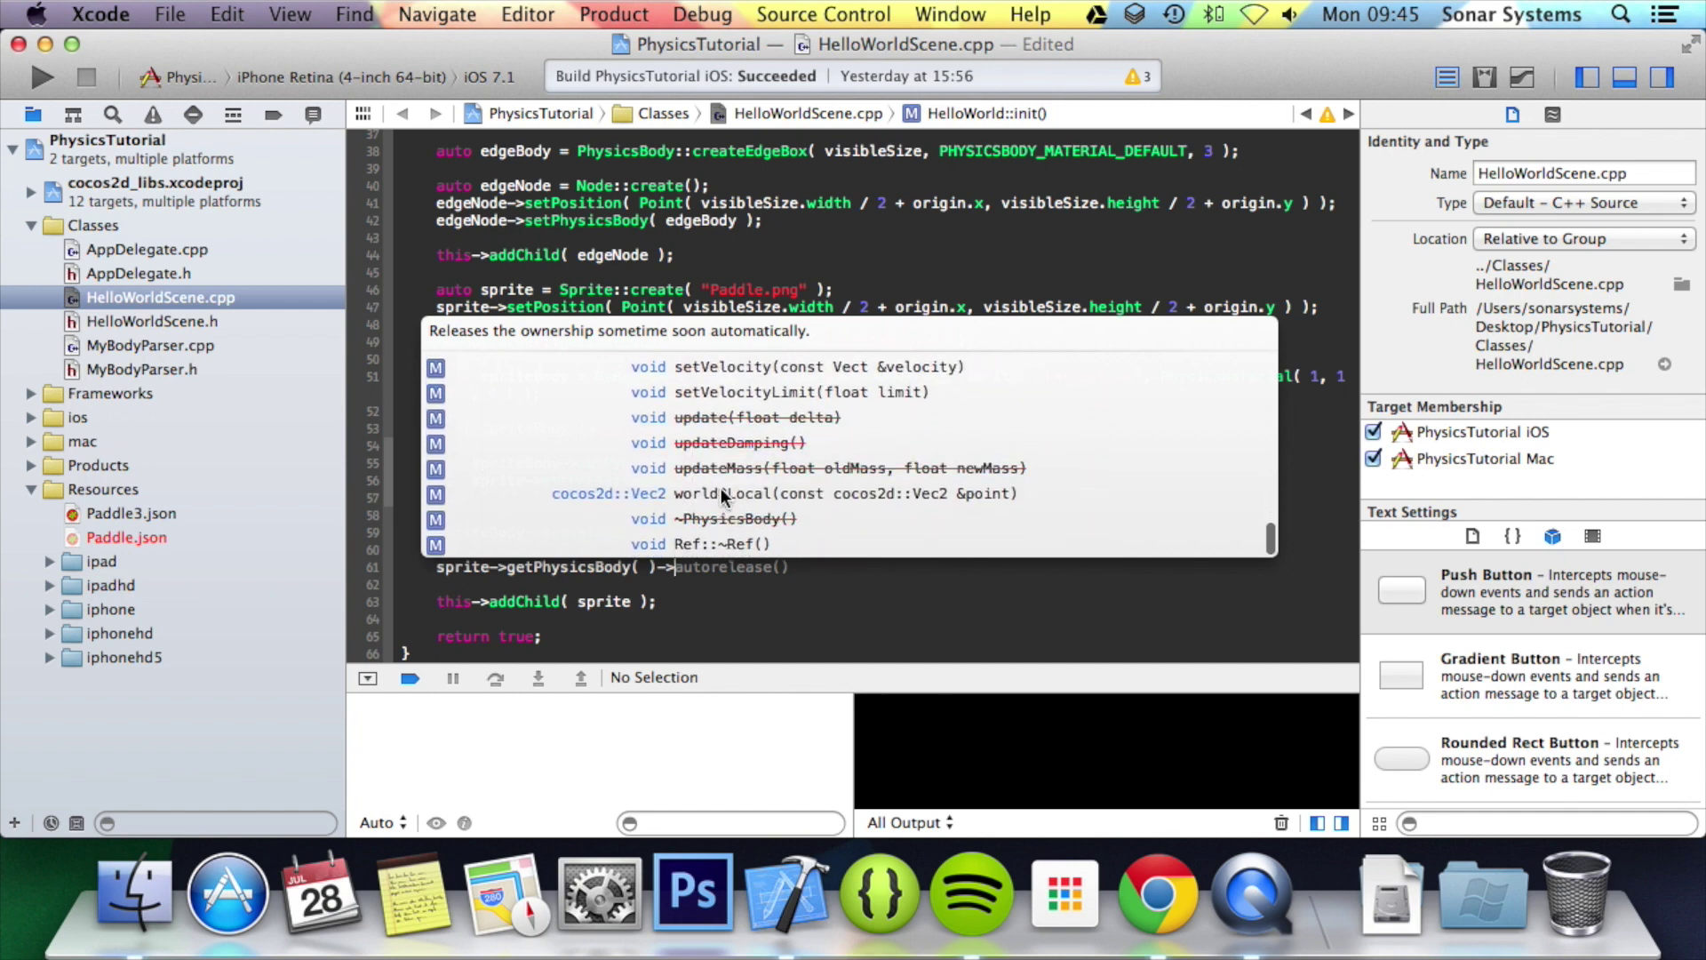
{"action": "scroll", "coordinate": [764, 413], "scroll_direction": "up", "scroll_amount": 3}
{"action": "scroll", "coordinate": [764, 411], "scroll_direction": "up", "scroll_amount": 3}
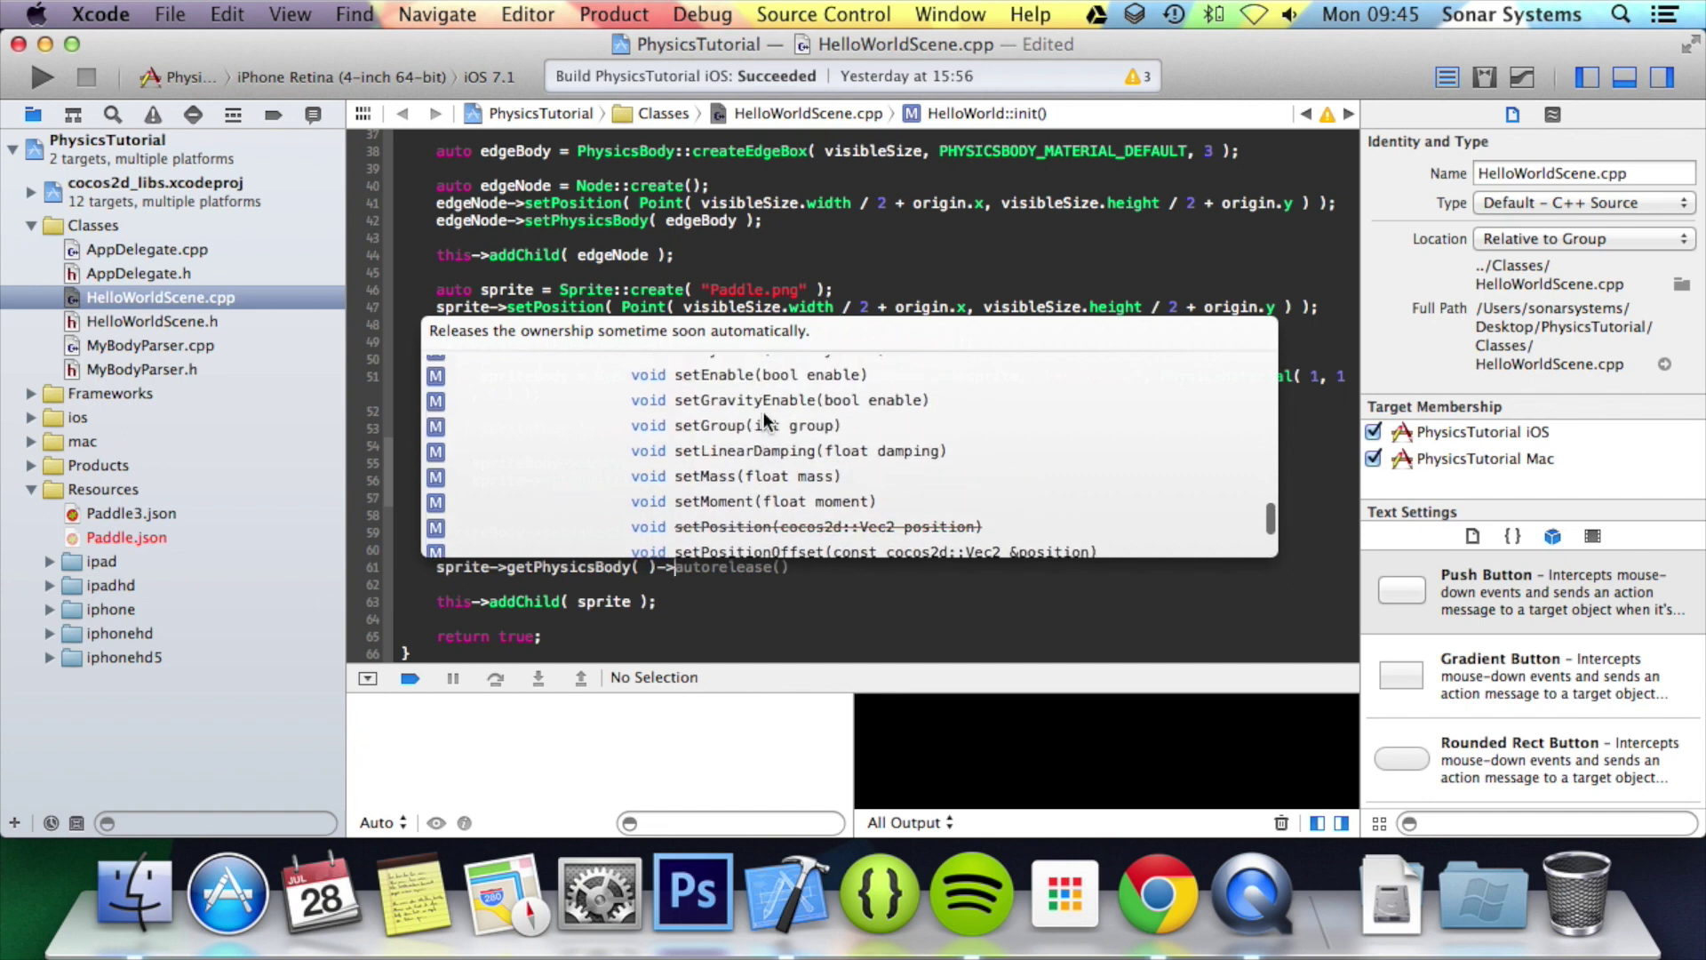
{"action": "scroll", "coordinate": [763, 412], "scroll_direction": "up", "scroll_amount": 3}
{"action": "scroll", "coordinate": [763, 412], "scroll_direction": "up", "scroll_amount": 2}
{"action": "scroll", "coordinate": [764, 427], "scroll_direction": "up", "scroll_amount": 2}
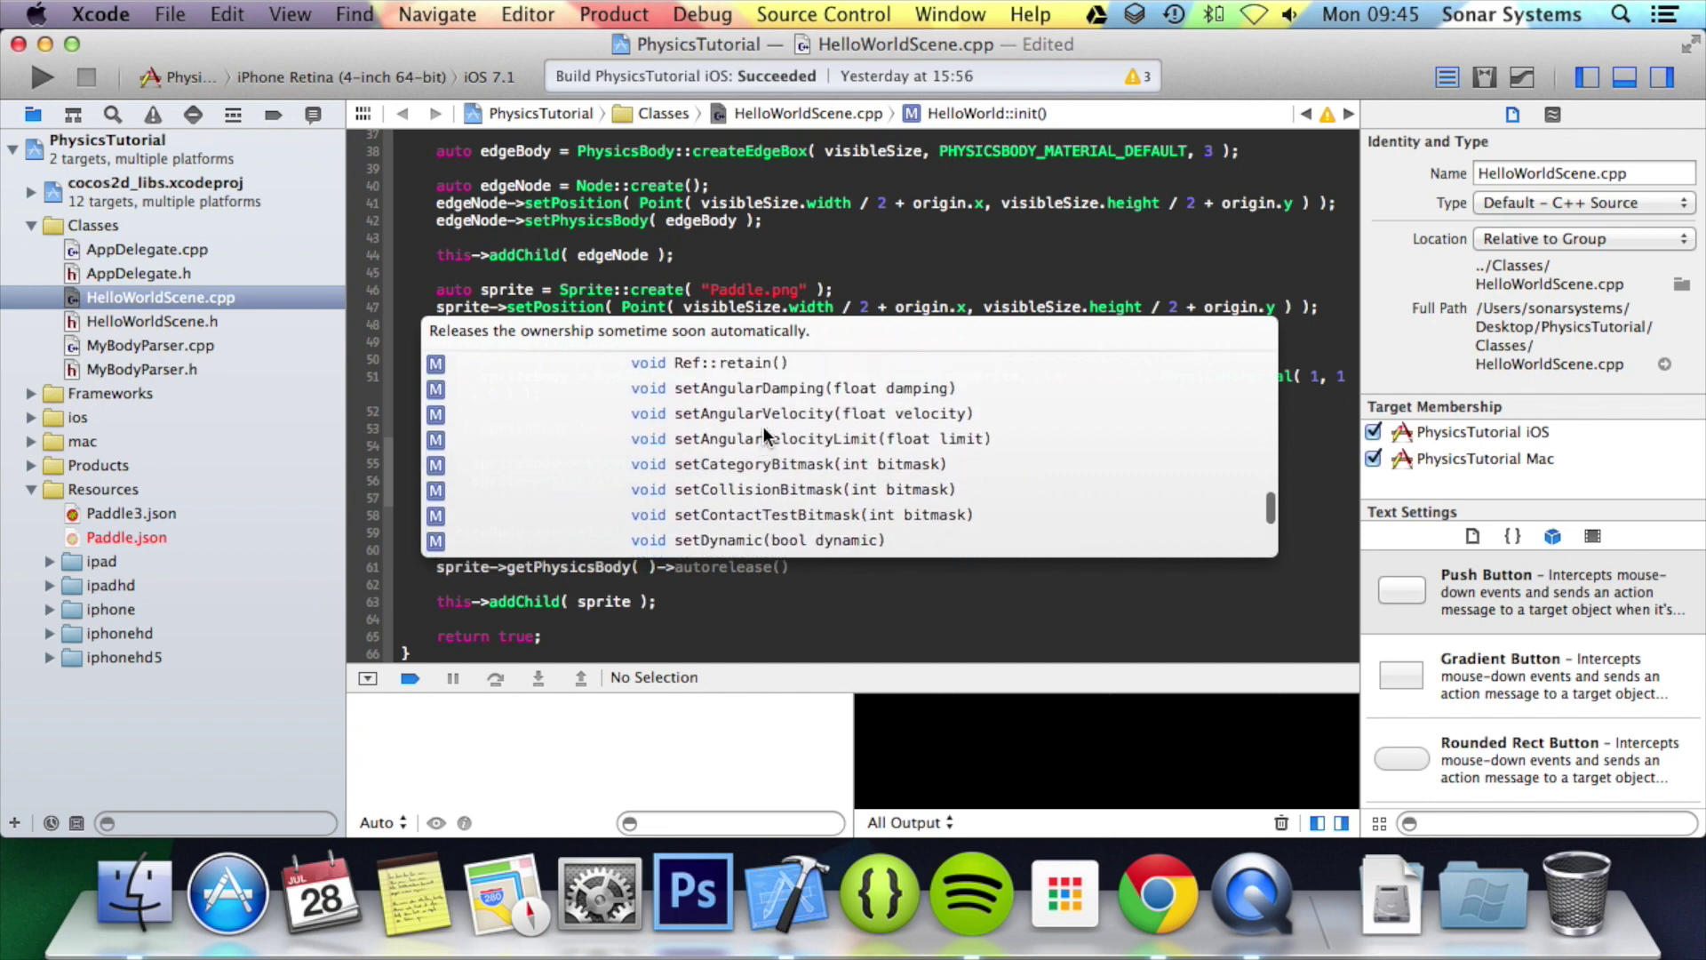
{"action": "scroll", "coordinate": [765, 426], "scroll_direction": "up", "scroll_amount": 2}
{"action": "scroll", "coordinate": [764, 427], "scroll_direction": "down", "scroll_amount": 2}
{"action": "scroll", "coordinate": [763, 426], "scroll_direction": "down", "scroll_amount": 3}
{"action": "scroll", "coordinate": [763, 426], "scroll_direction": "down", "scroll_amount": 2}
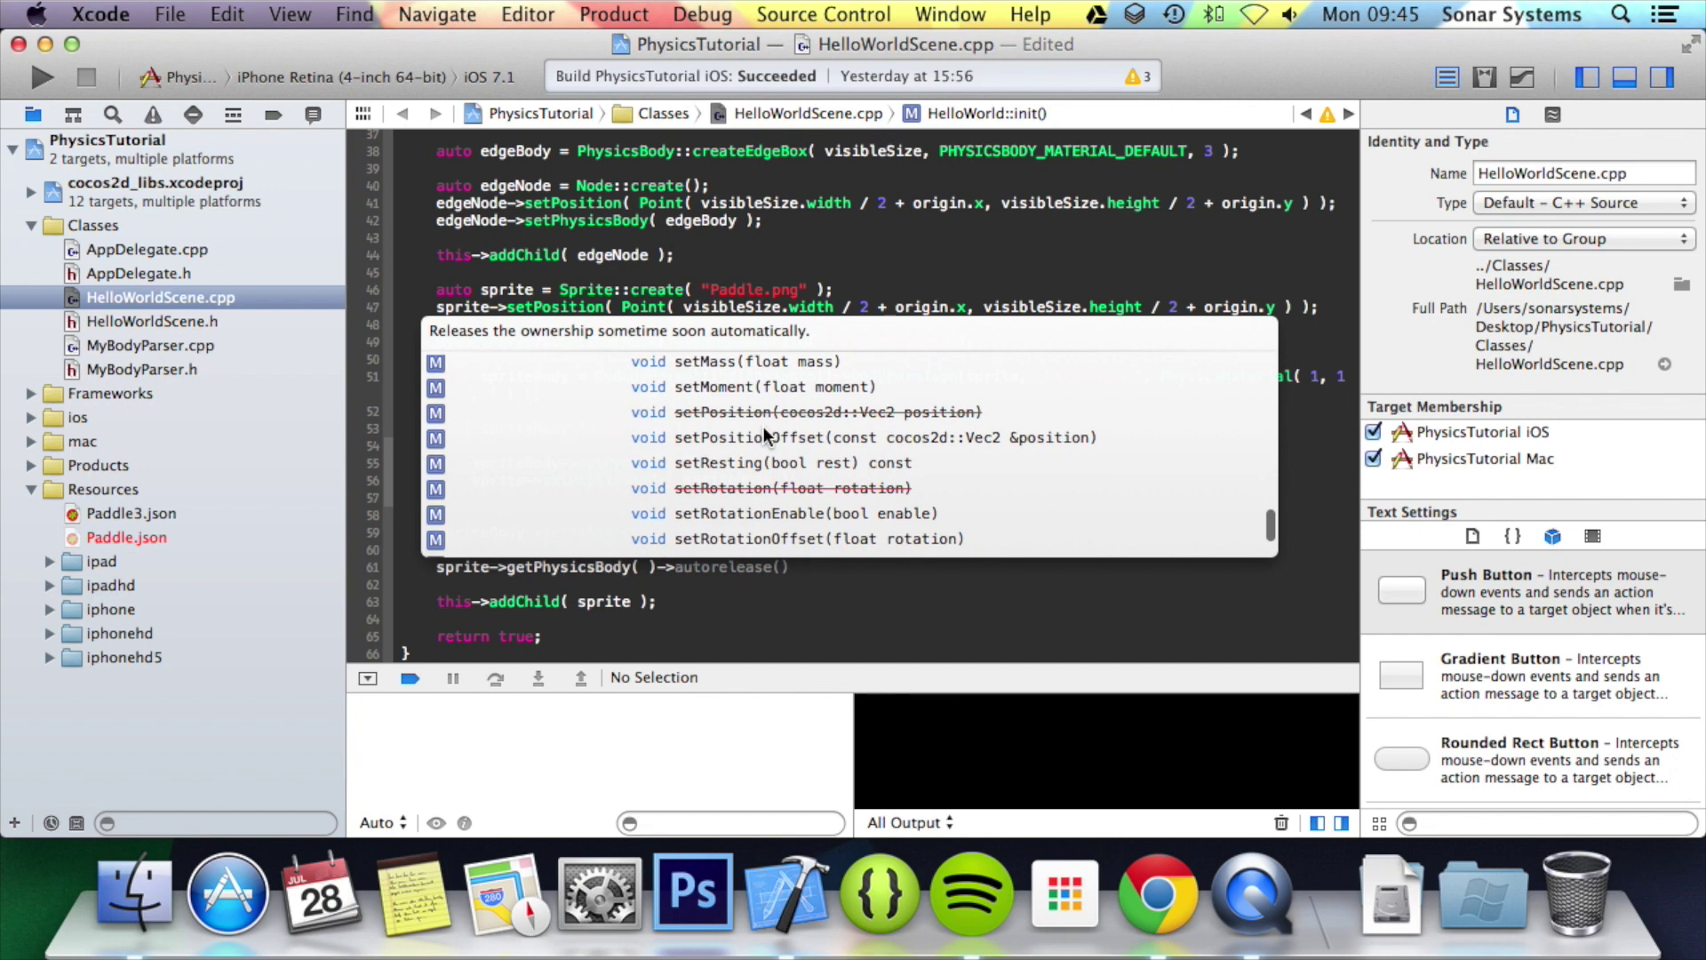
{"action": "scroll", "coordinate": [765, 427], "scroll_direction": "up", "scroll_amount": 3}
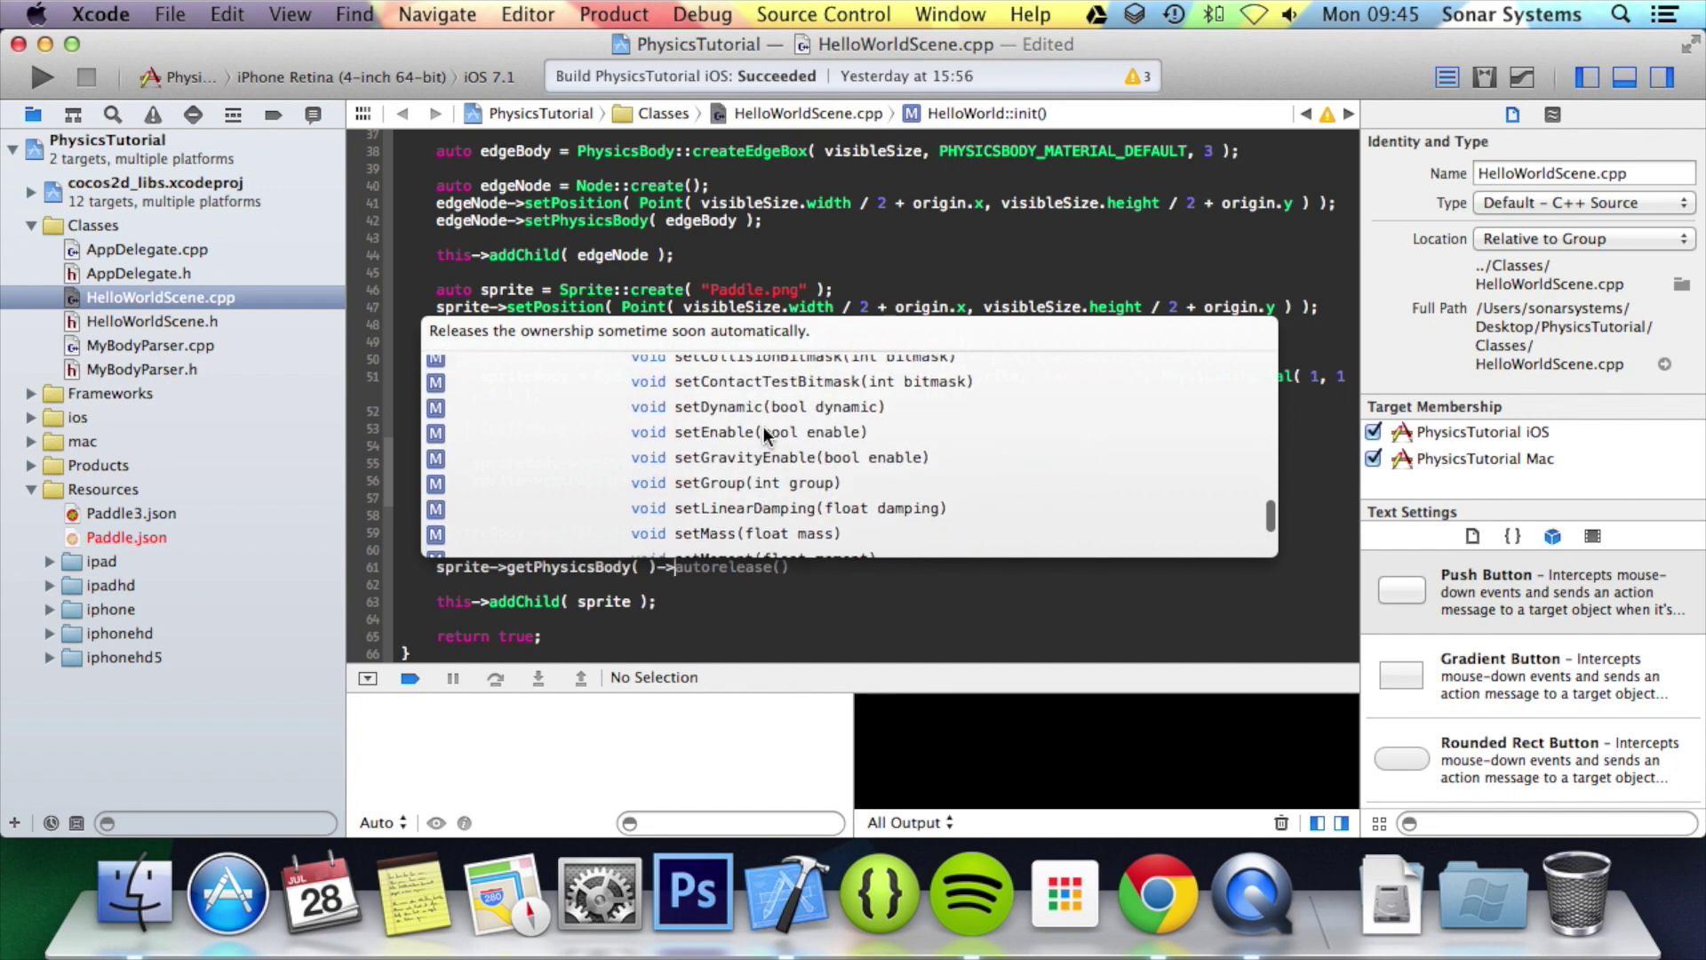
Complete line 61 as `sprite->getPhysicsBody()->setGravityEnable(bool enable)`
{"action": "double_click", "coordinate": [716, 458]}
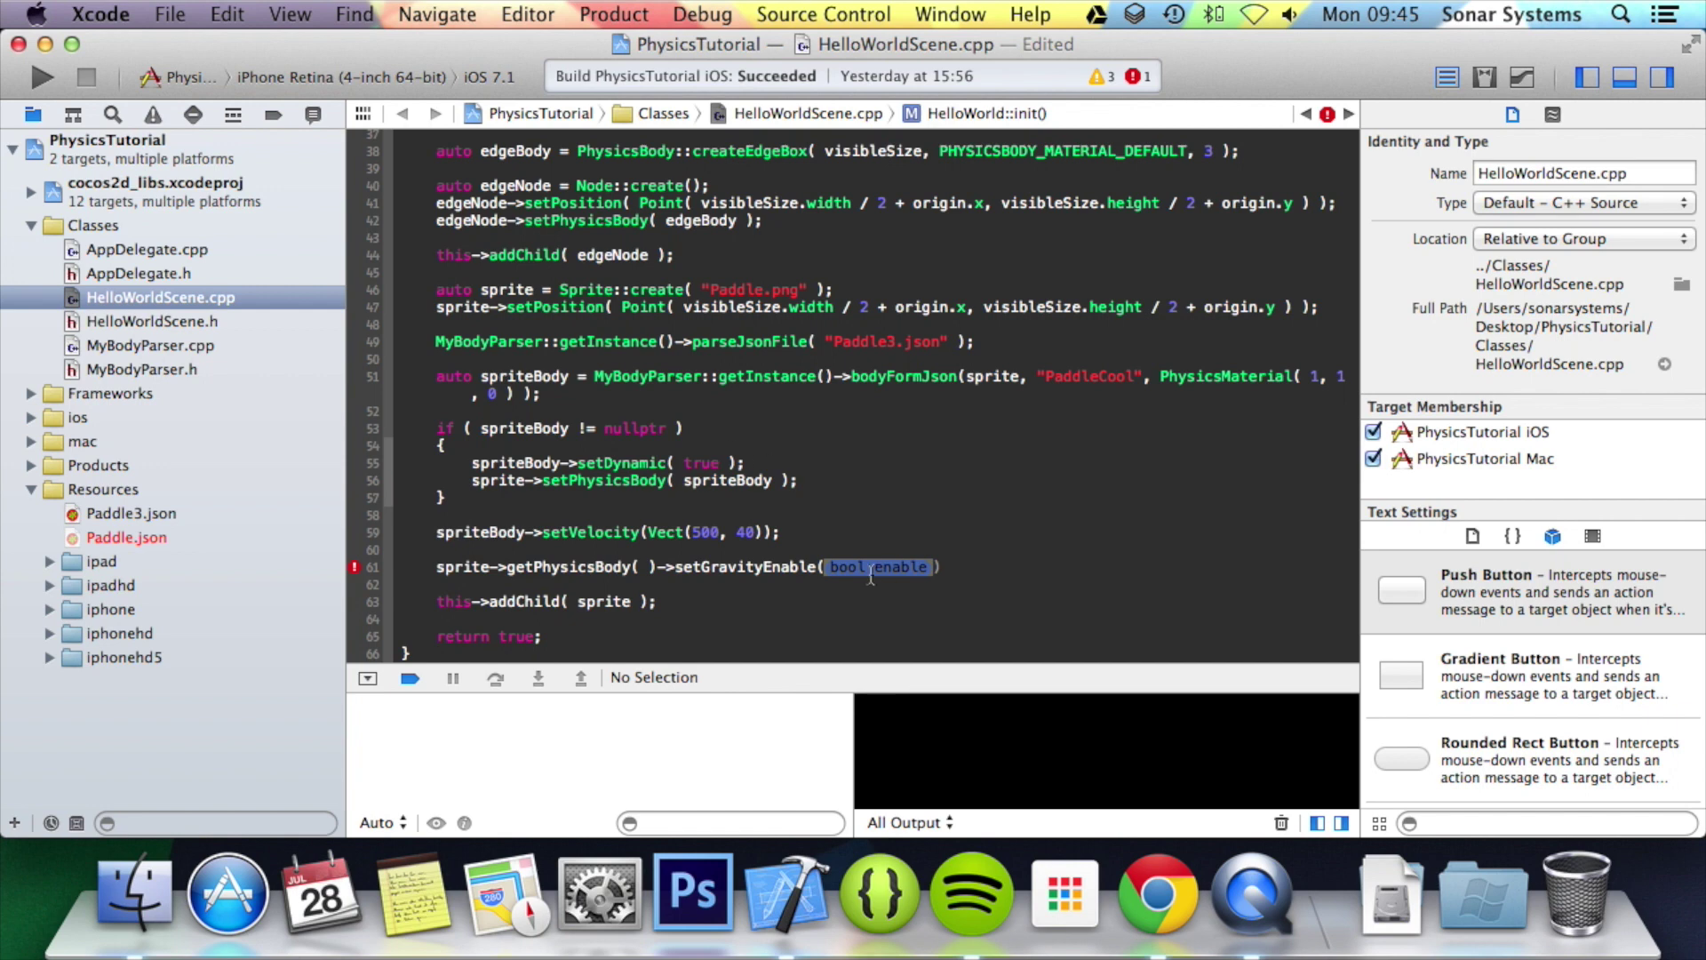
{"action": "type", "text": "fals"}
Pass false to setGravityEnable, comment out the setGravity line, and add blank lines below
{"action": "key", "text": "Return"}
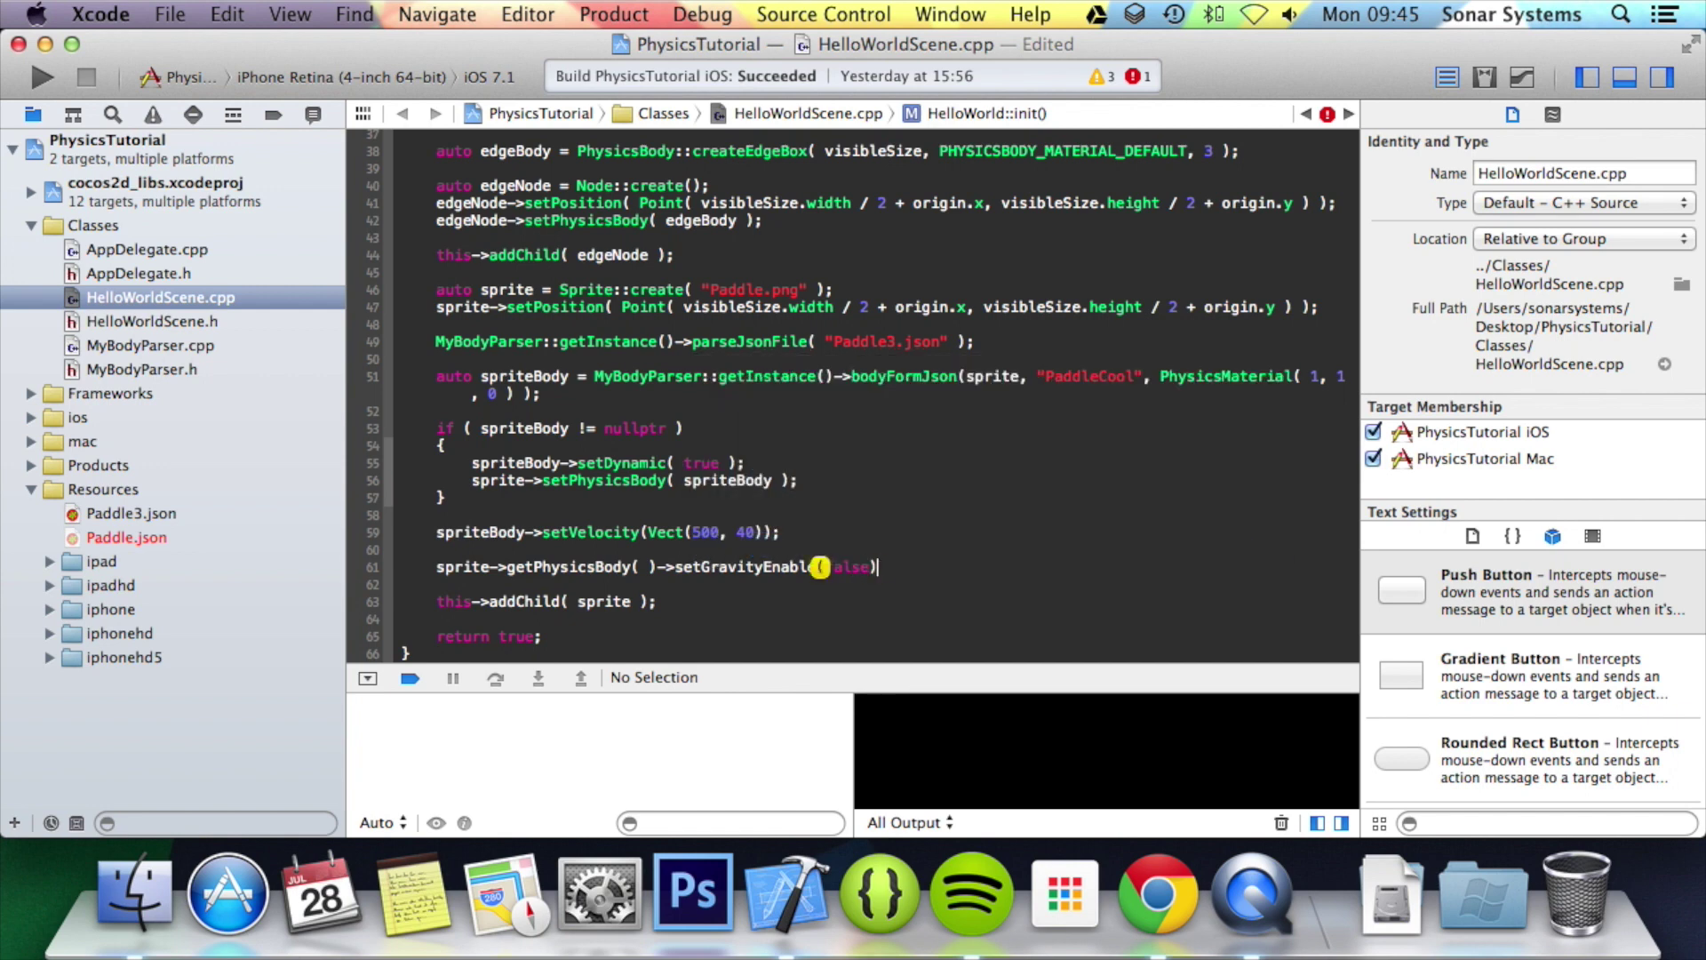
{"action": "scroll", "coordinate": [667, 401], "scroll_direction": "up", "scroll_amount": 15}
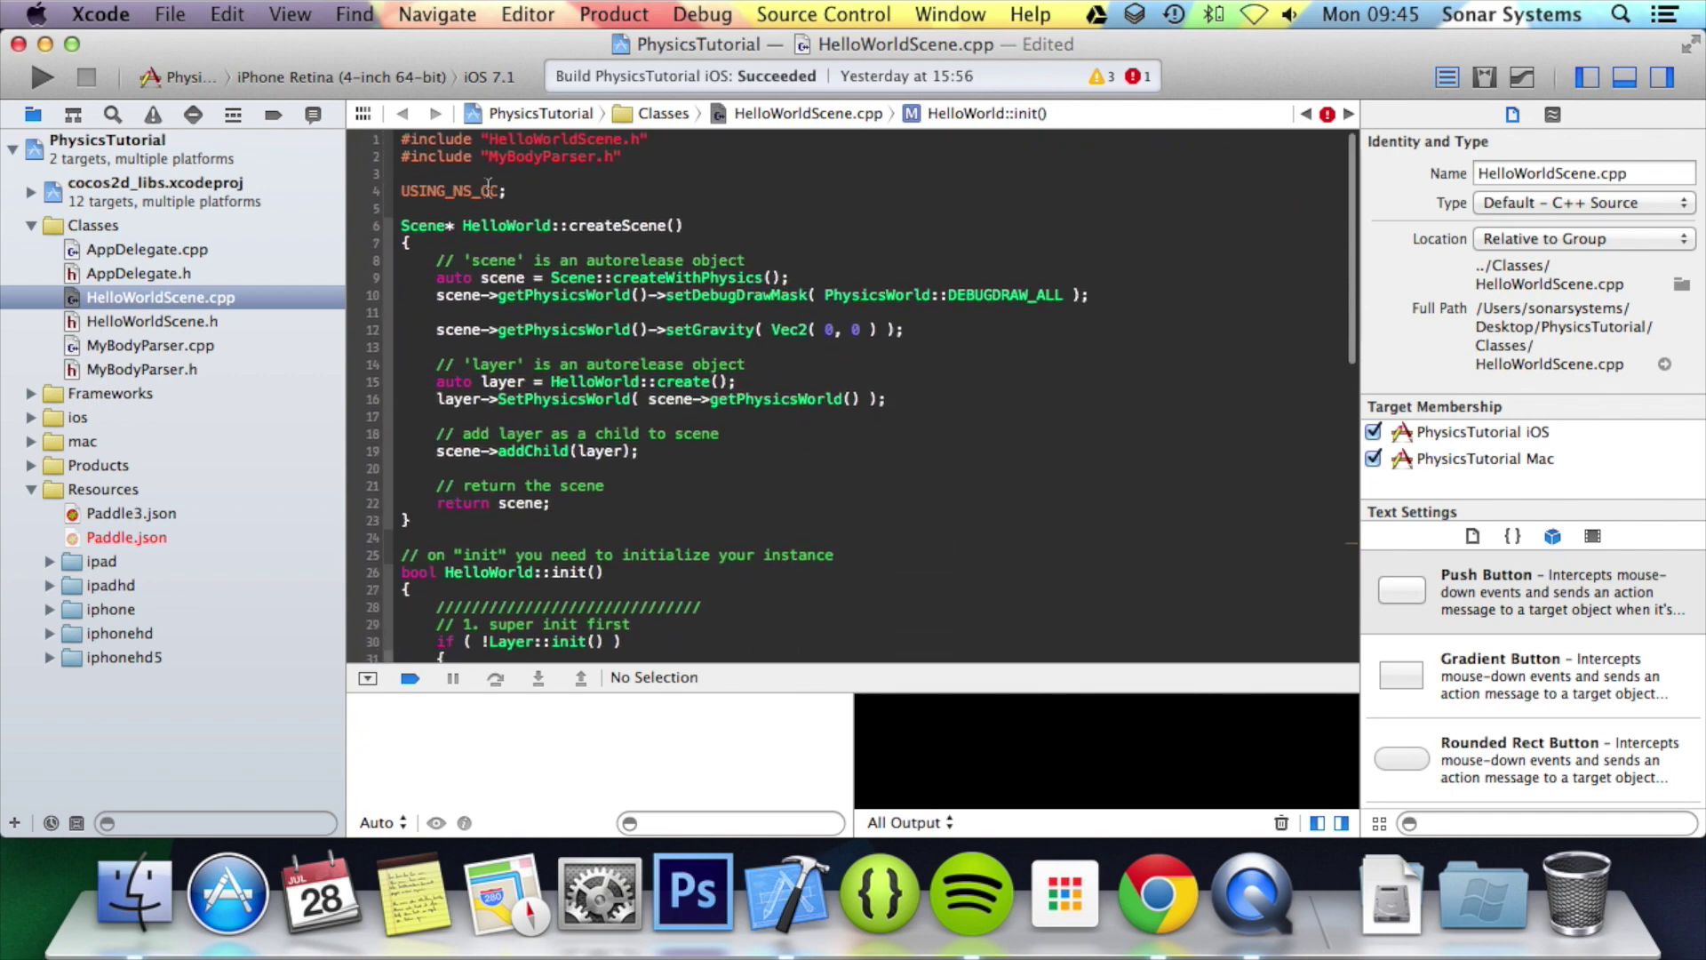
{"action": "left_click", "coordinate": [435, 327]}
{"action": "type", "text": "//"}
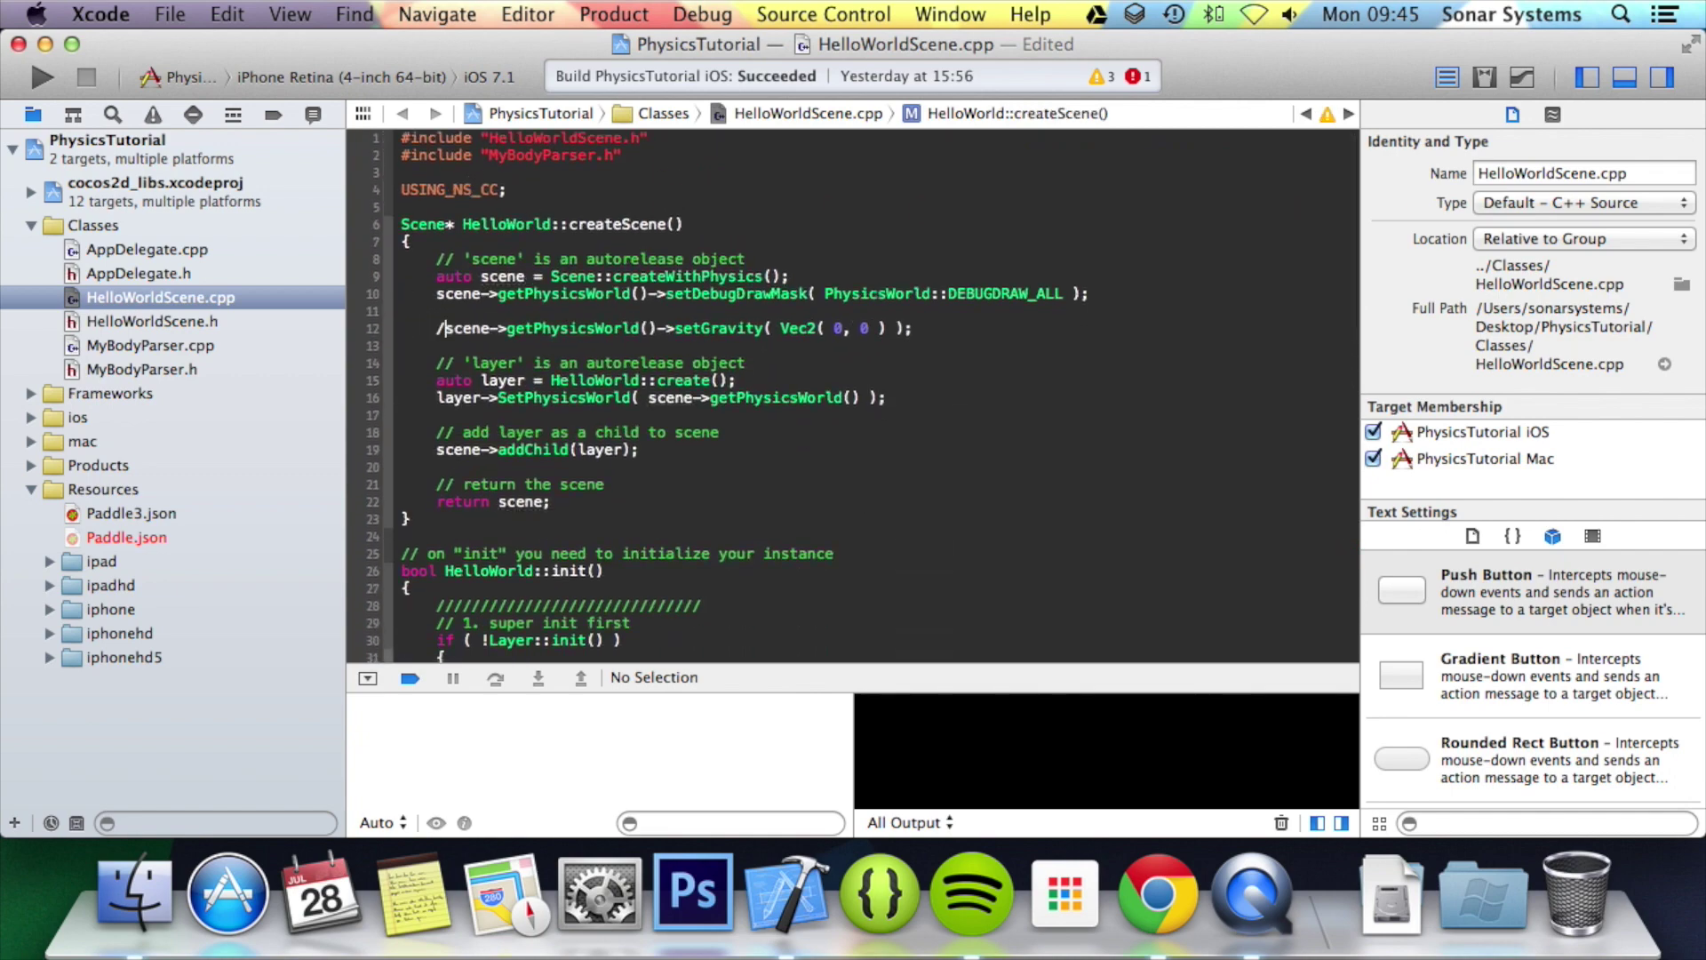
{"action": "scroll", "coordinate": [667, 401], "scroll_direction": "down", "scroll_amount": 15}
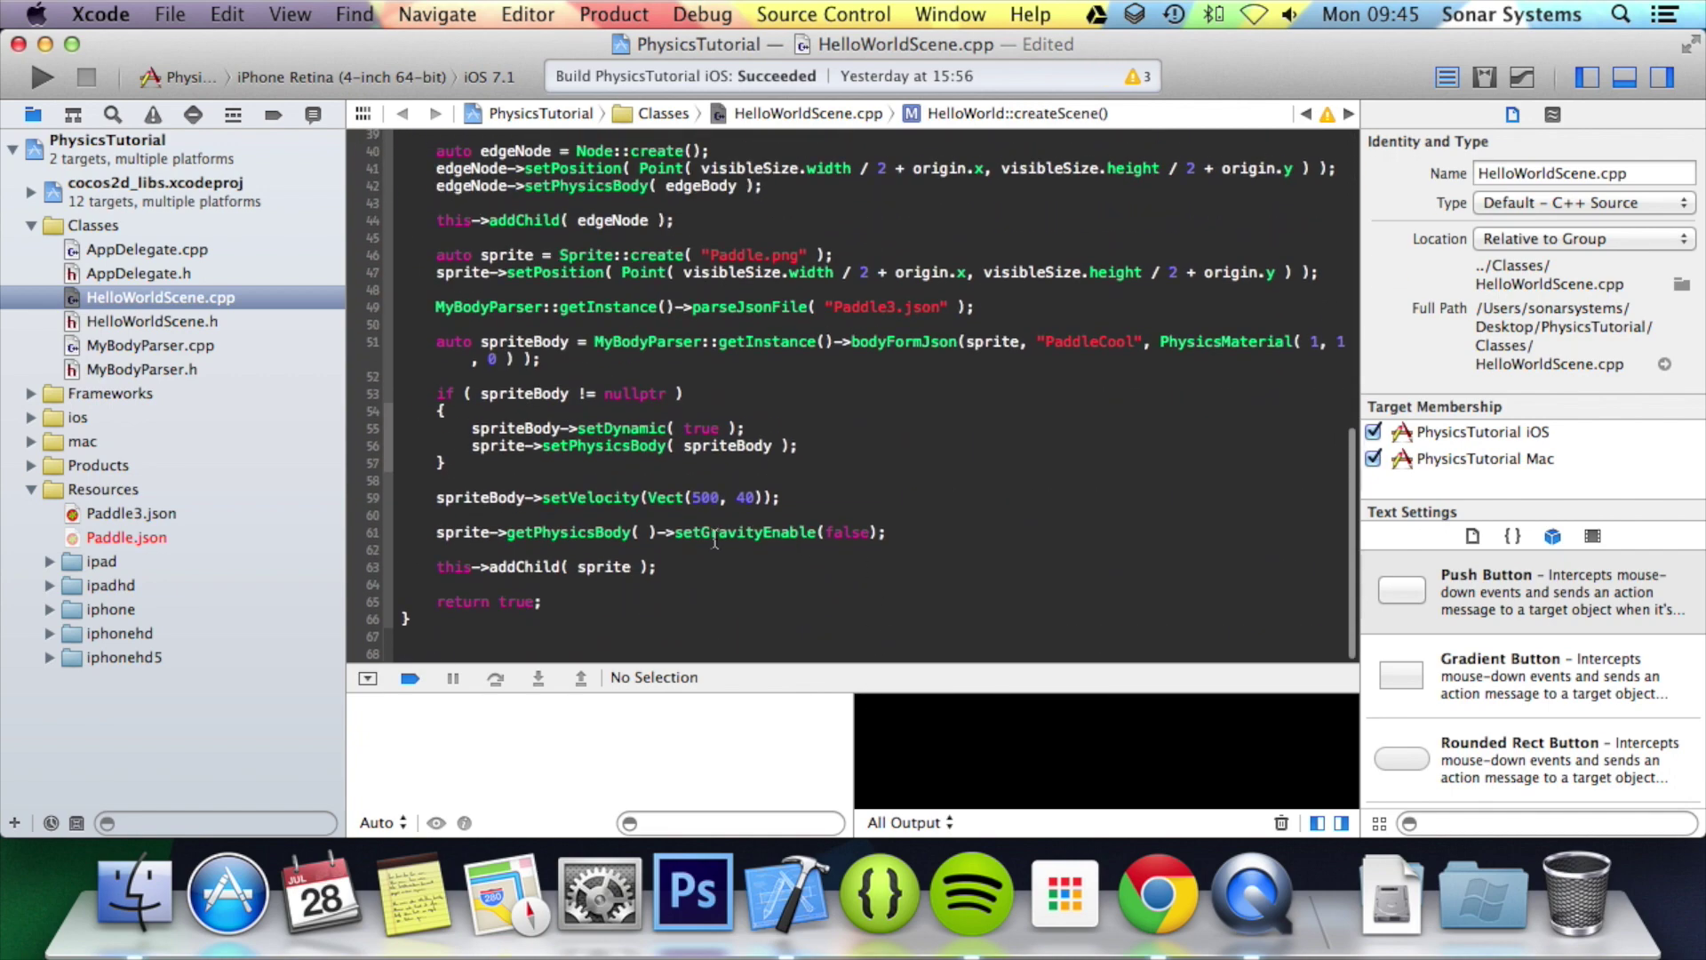
{"action": "left_click", "coordinate": [886, 531]}
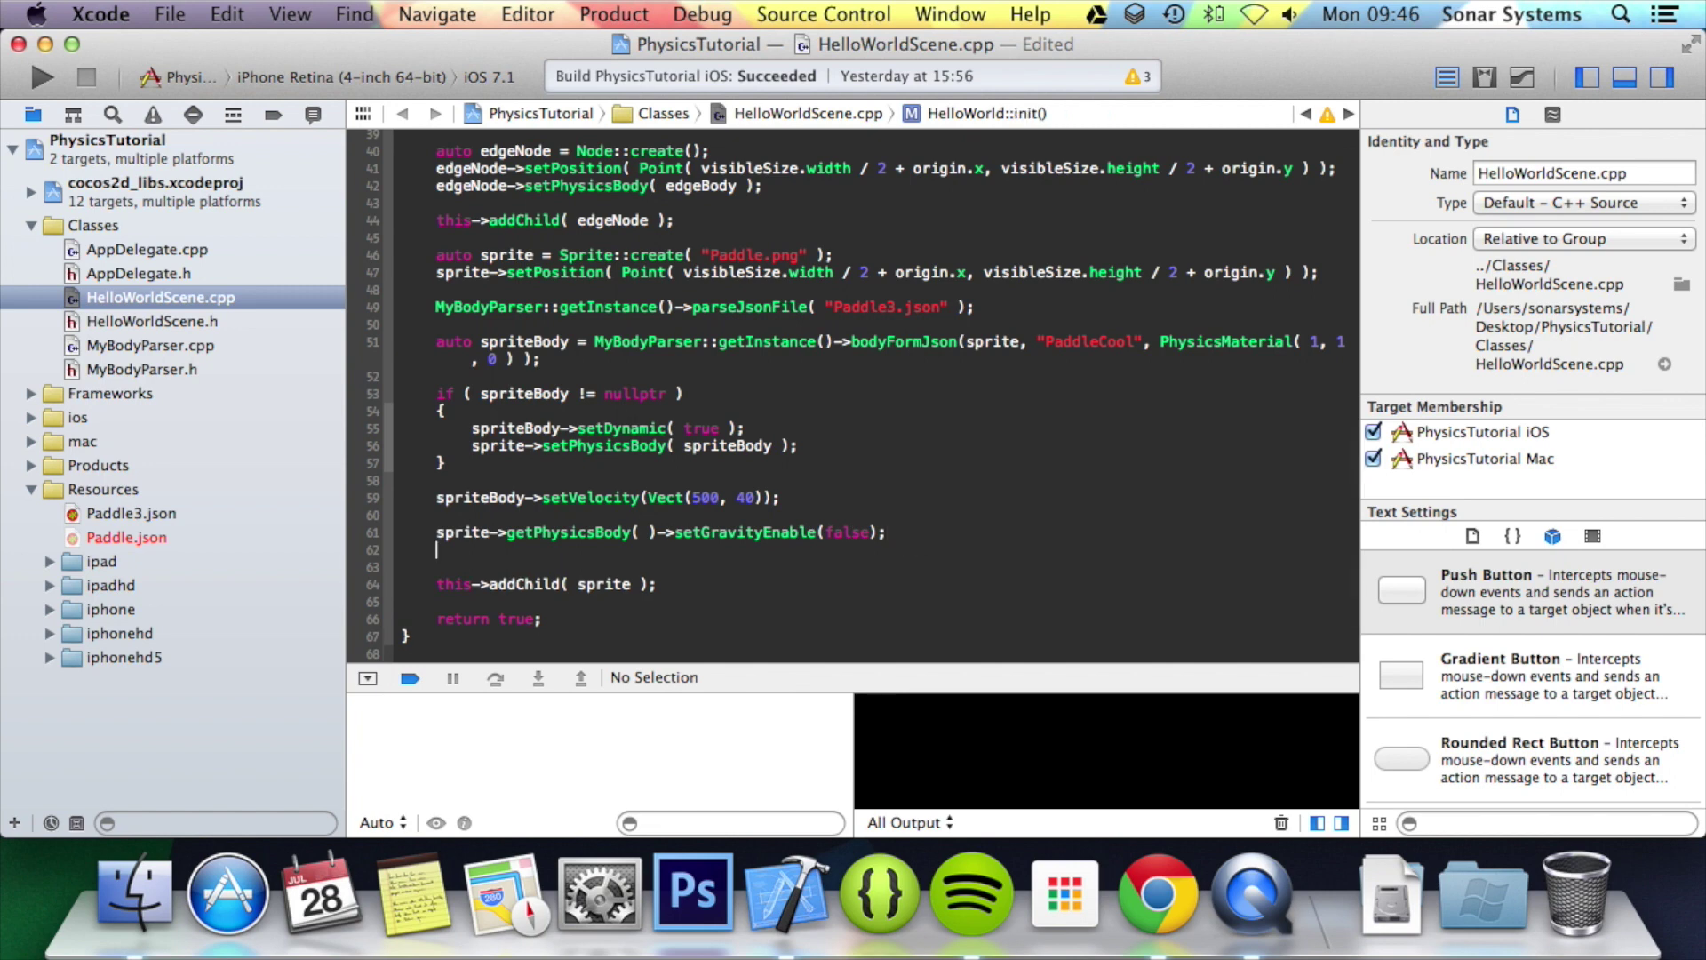
{"action": "key", "text": "Return"}
{"action": "key", "text": "Return"}
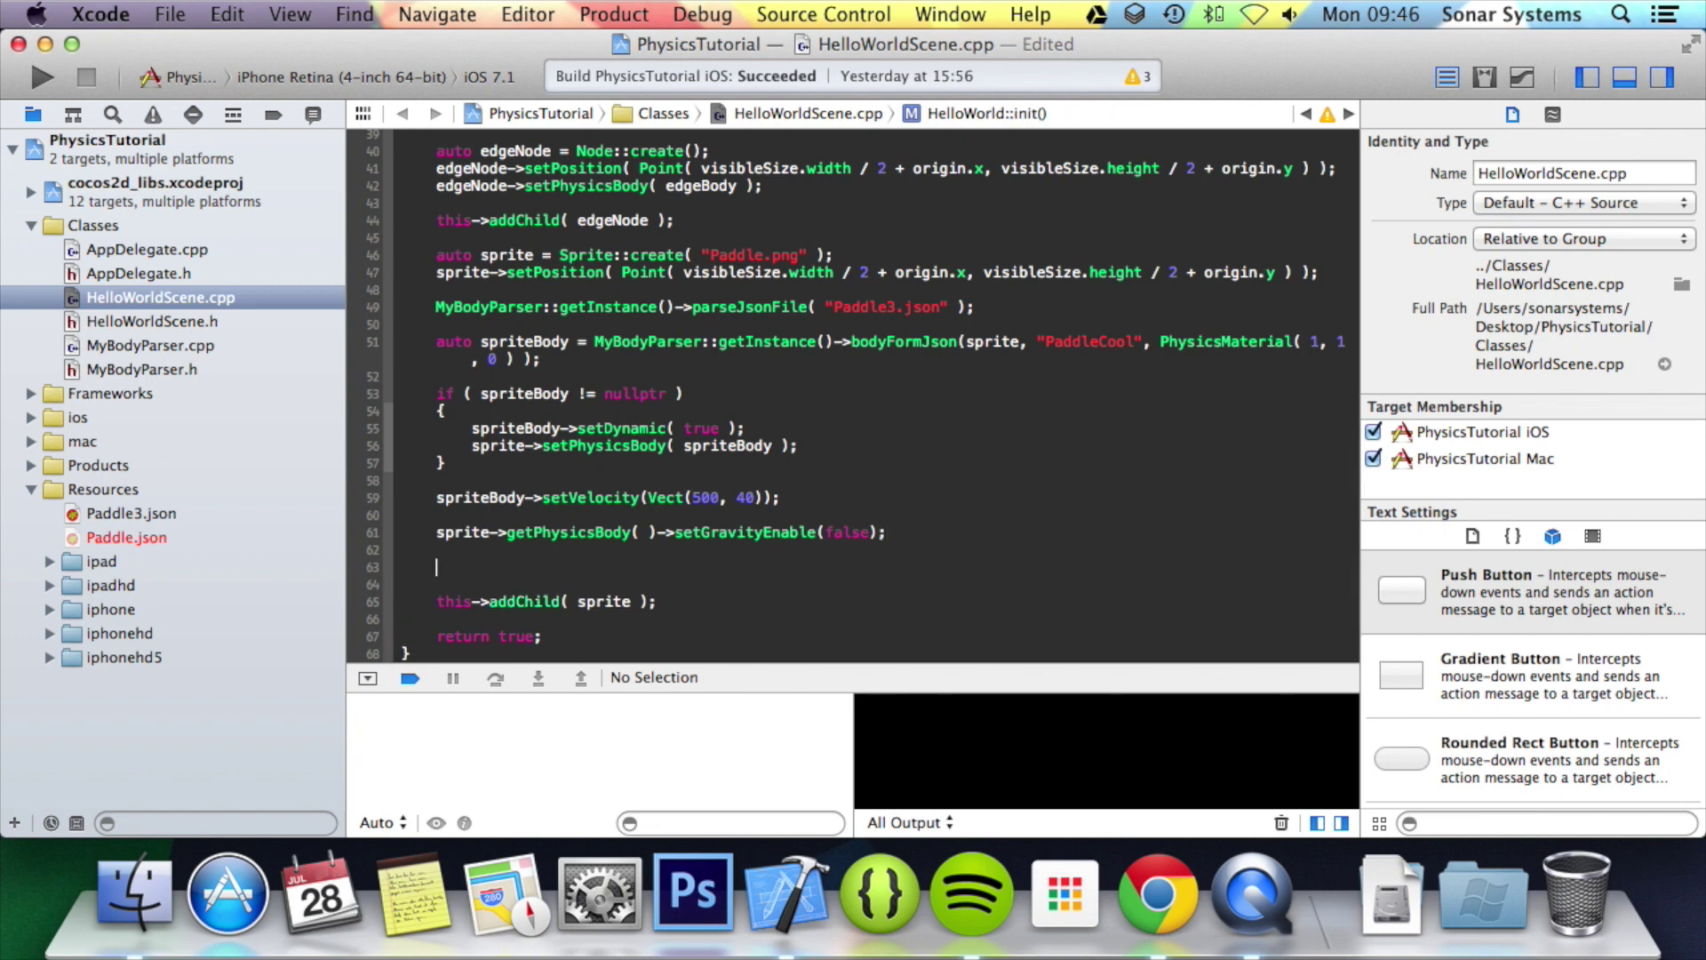
{"action": "scroll", "coordinate": [853, 400], "scroll_direction": "up", "scroll_amount": 5}
{"action": "scroll", "coordinate": [853, 400], "scroll_direction": "up", "scroll_amount": 5}
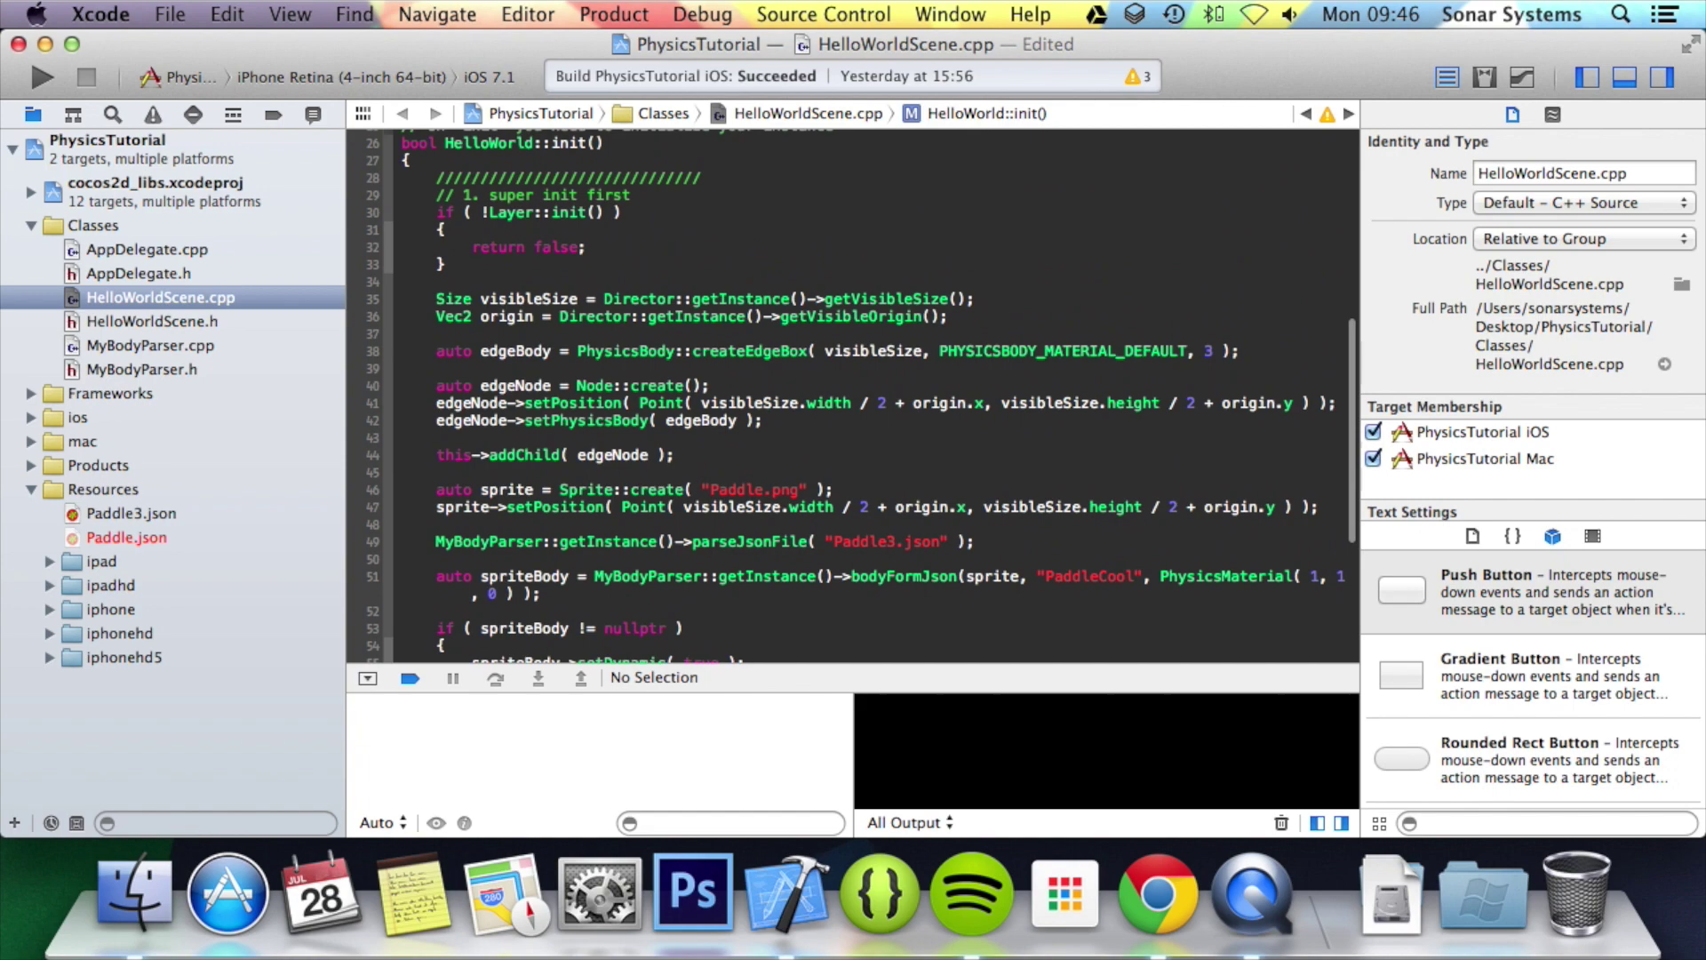
{"action": "scroll", "coordinate": [753, 520], "scroll_direction": "up", "scroll_amount": 5}
{"action": "scroll", "coordinate": [754, 520], "scroll_direction": "down", "scroll_amount": 4}
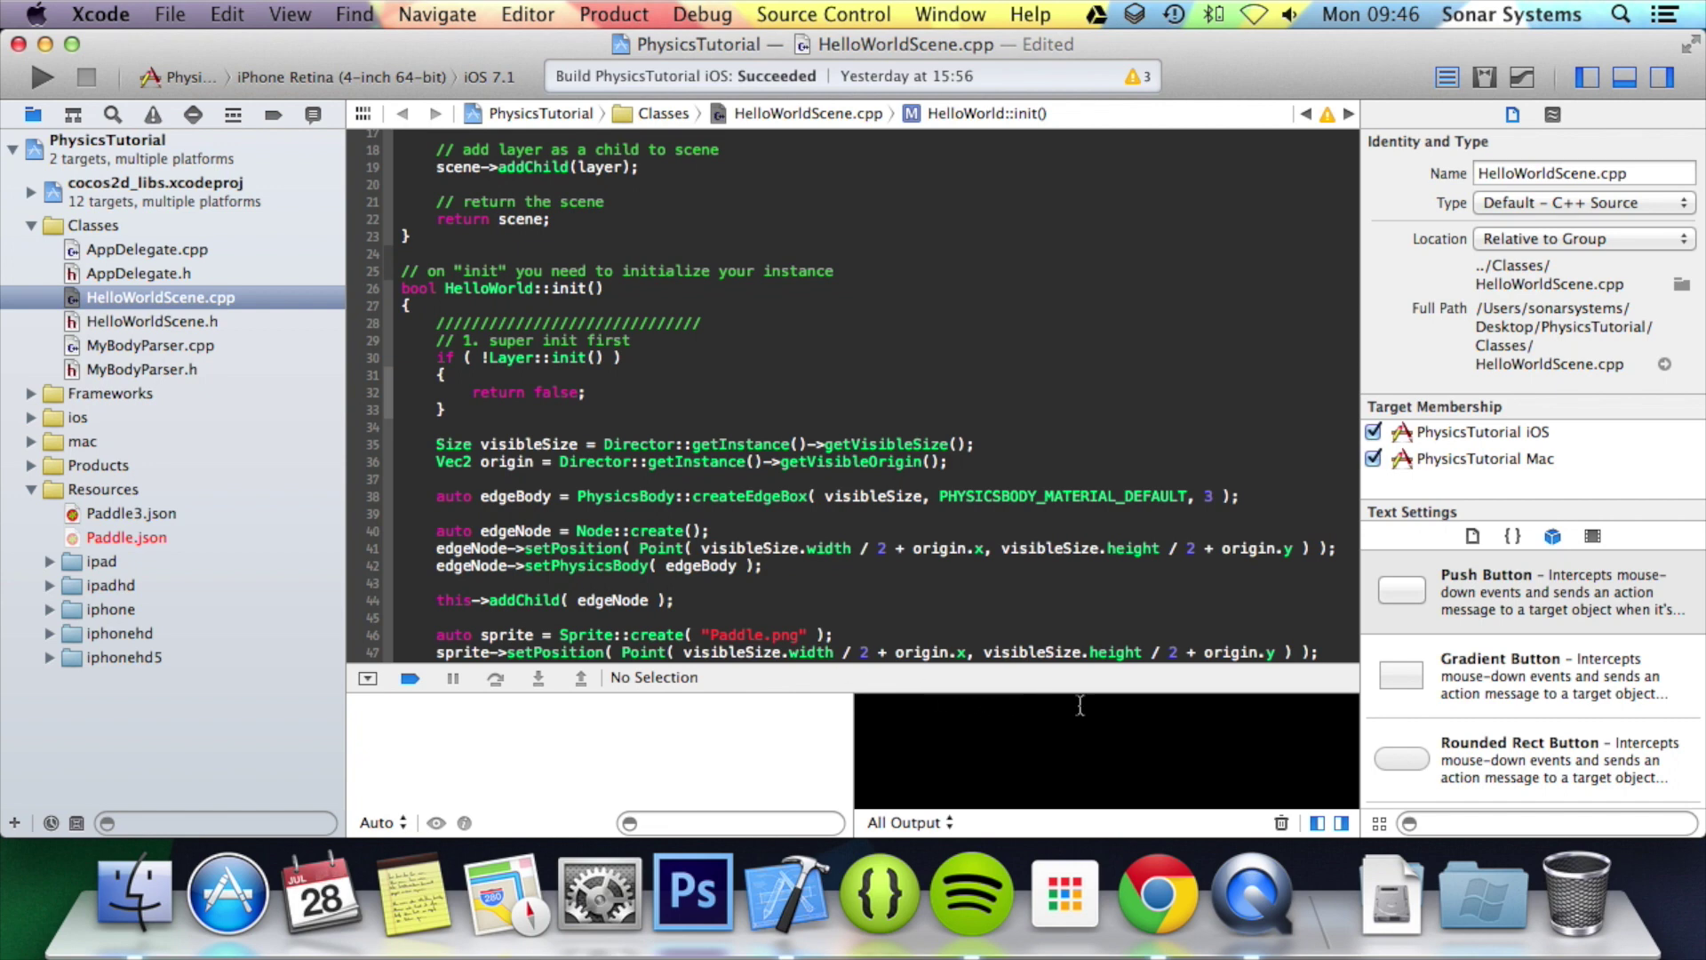
{"action": "double_click", "coordinate": [1209, 496]}
{"action": "key", "text": "BackSpace"}
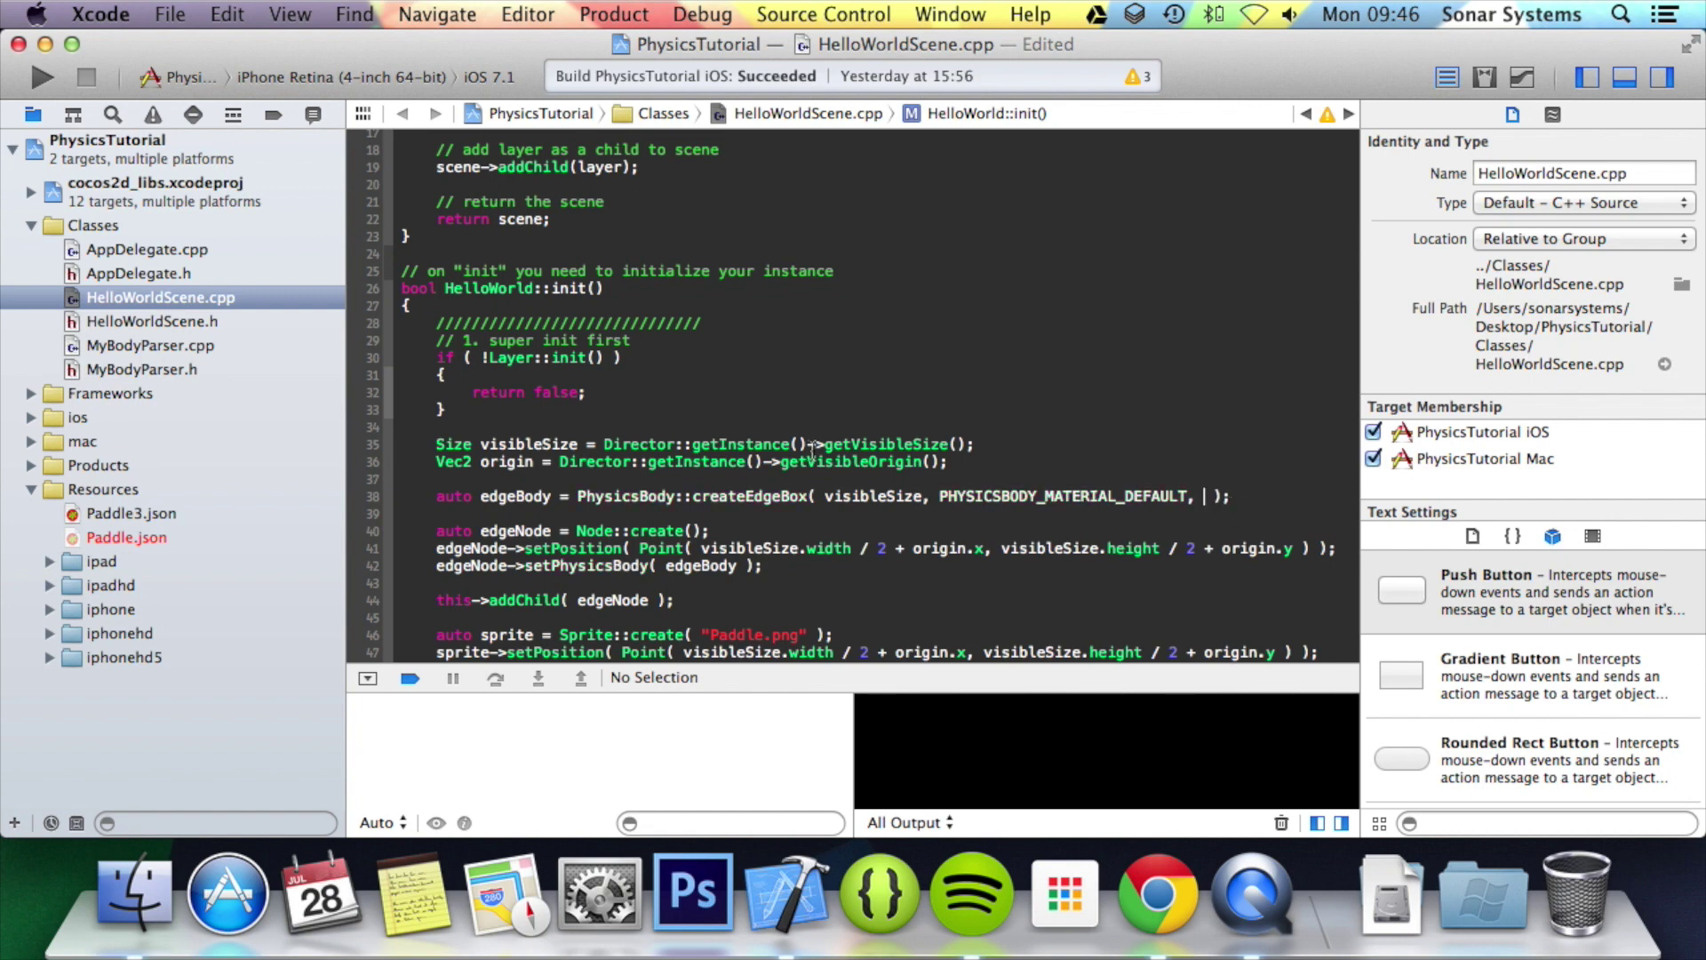
{"action": "type", "text": "3"}
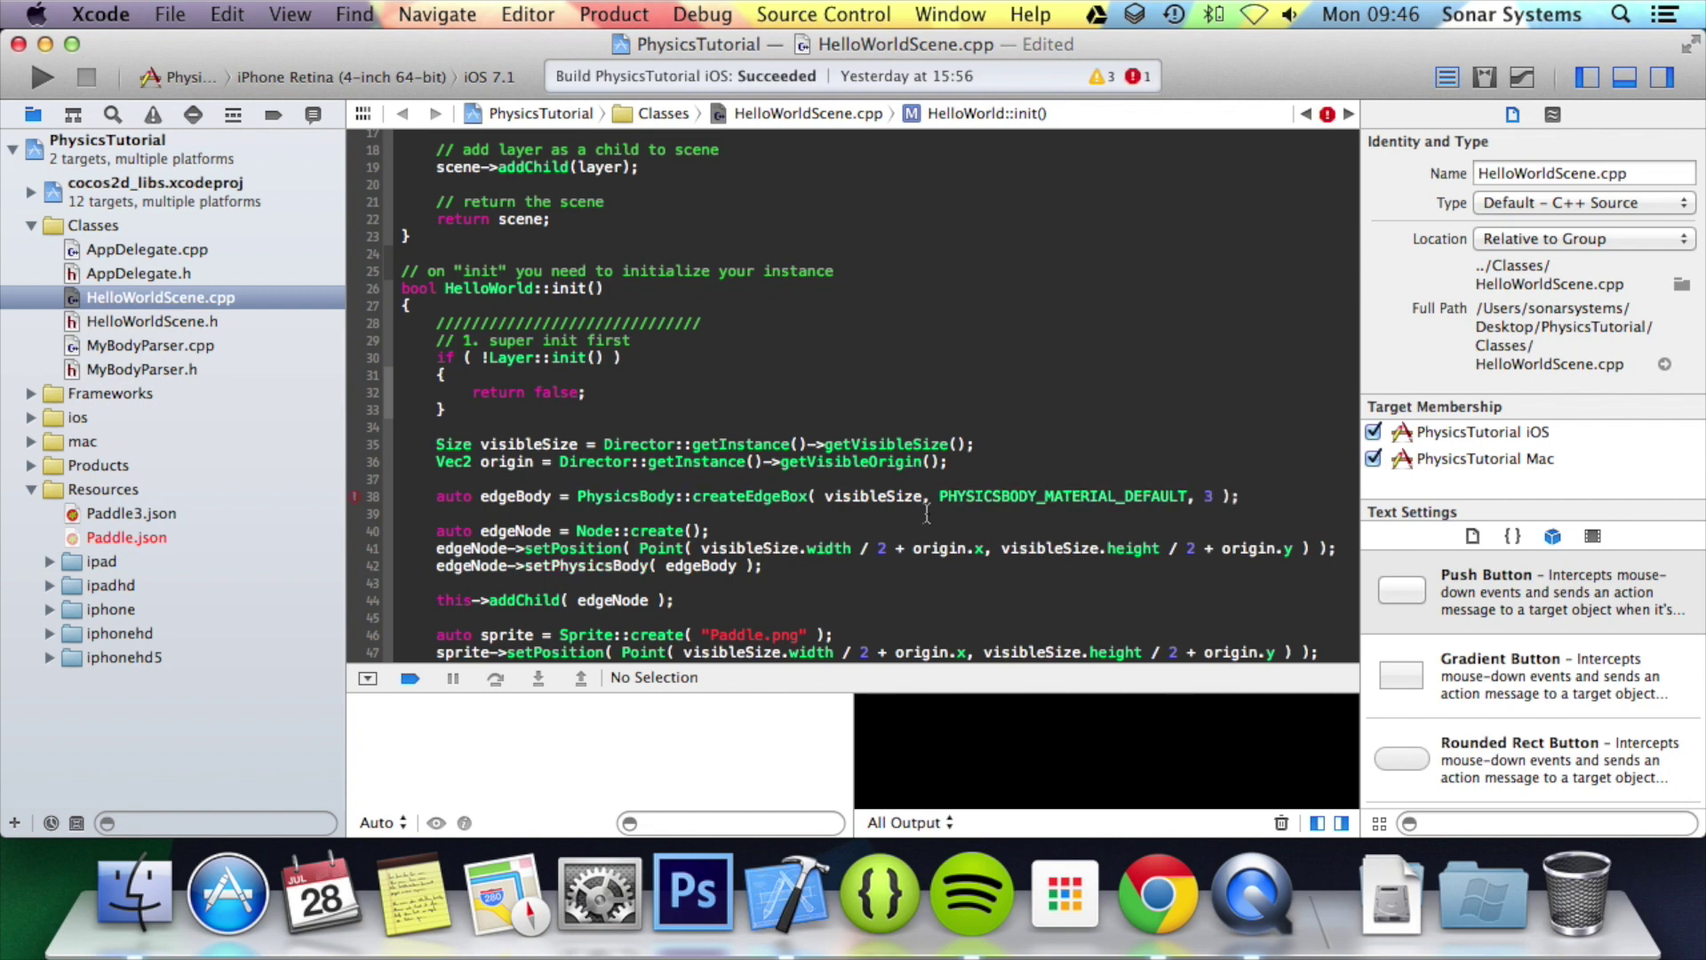
{"action": "double_click", "coordinate": [851, 496]}
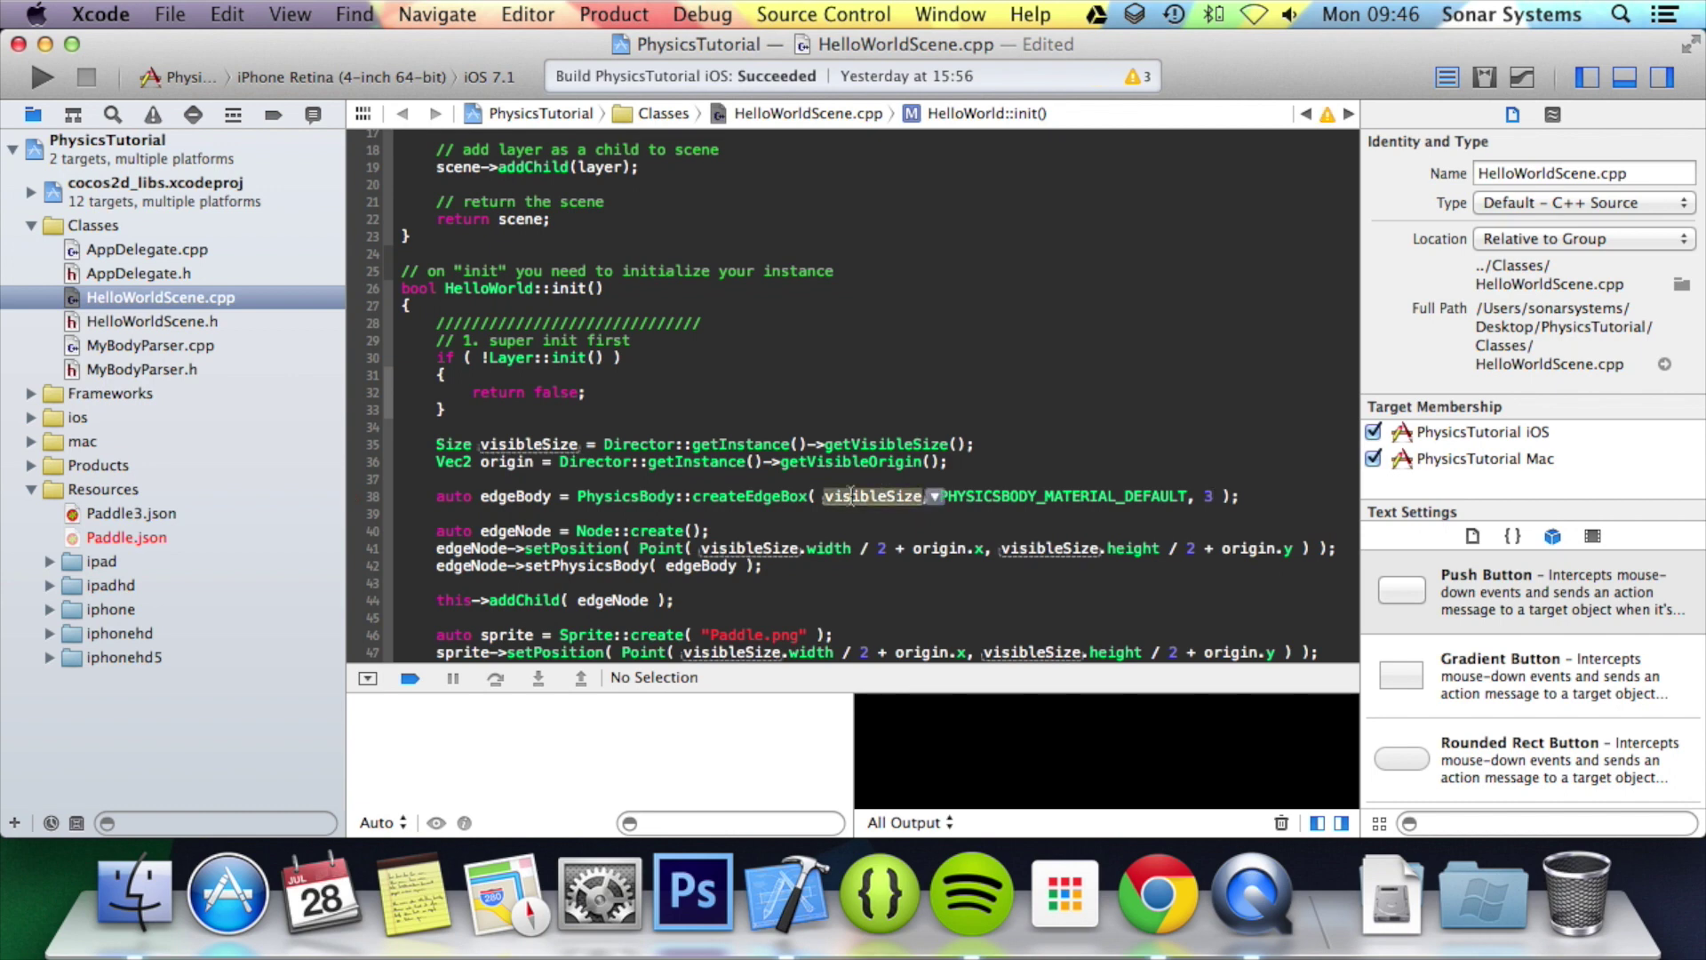